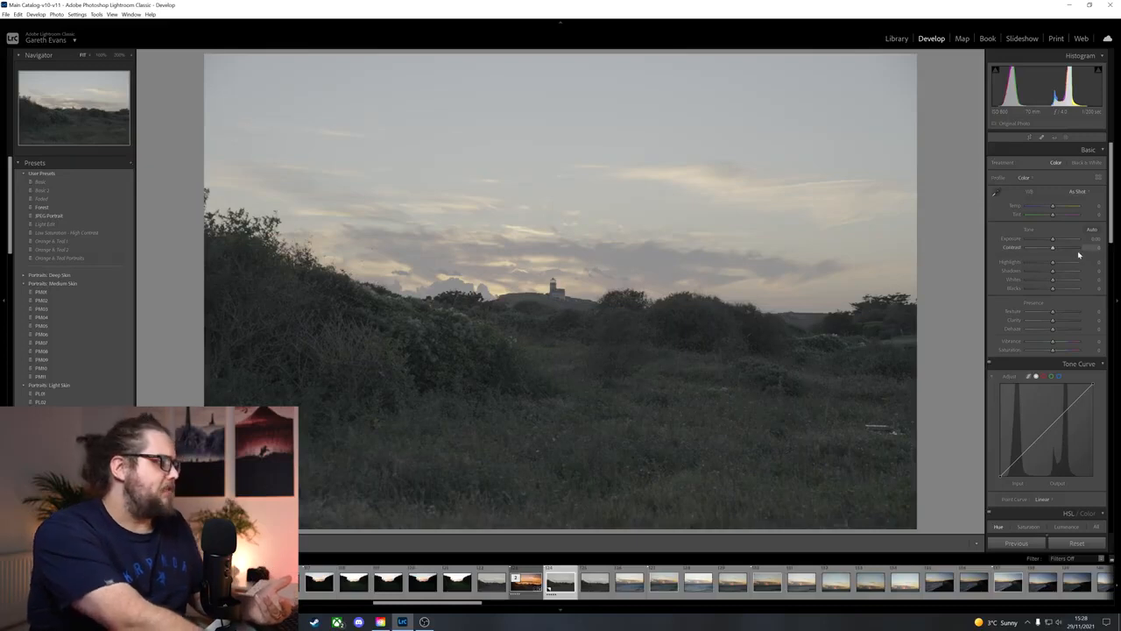
- Set Contrast +35, Highlights -87, Shadows +17, Whites +10, Blacks -13, Texture +11, Clarity +20, Vibrance +33 and Saturation +18
left_click_drag(1054, 253, 1030, 268)
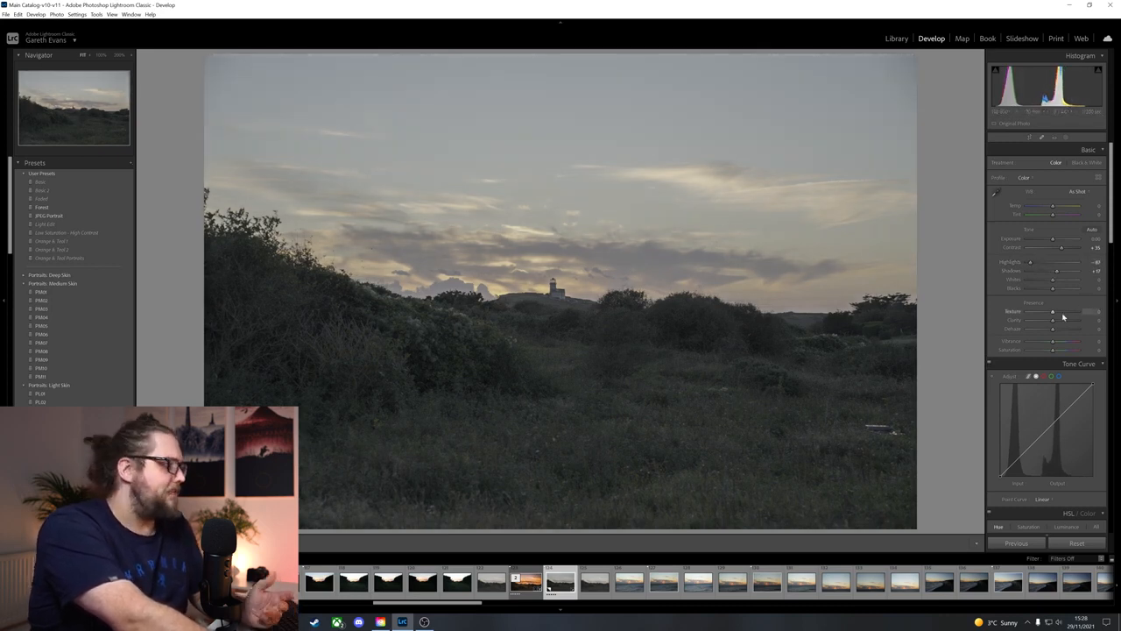
left_click_drag(1053, 290, 1060, 324)
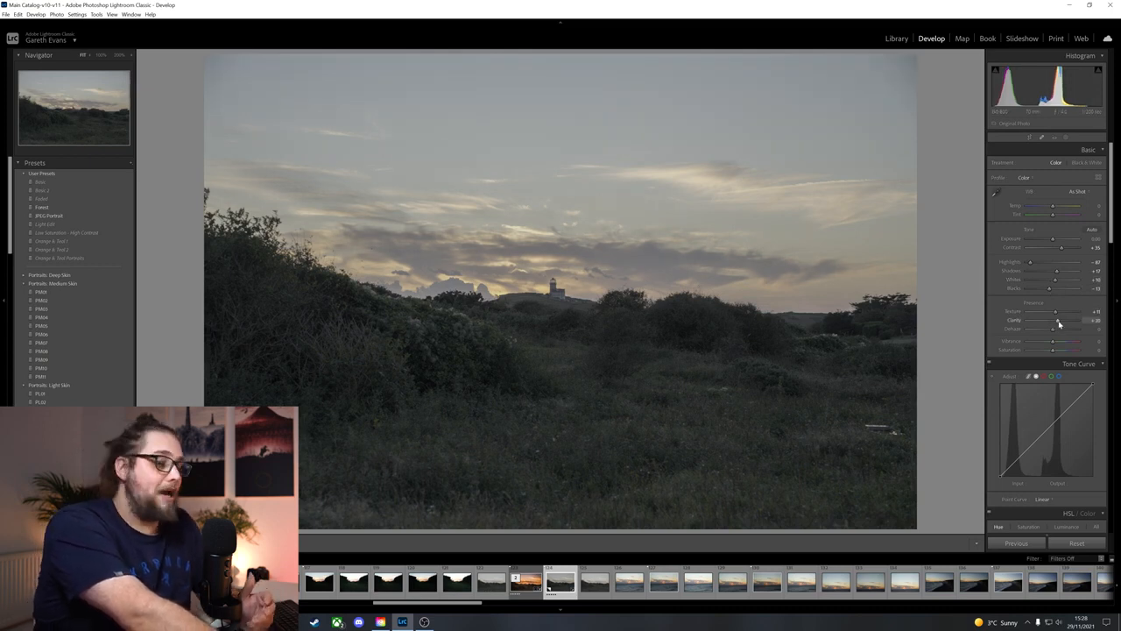
left_click_drag(1054, 342, 1059, 353)
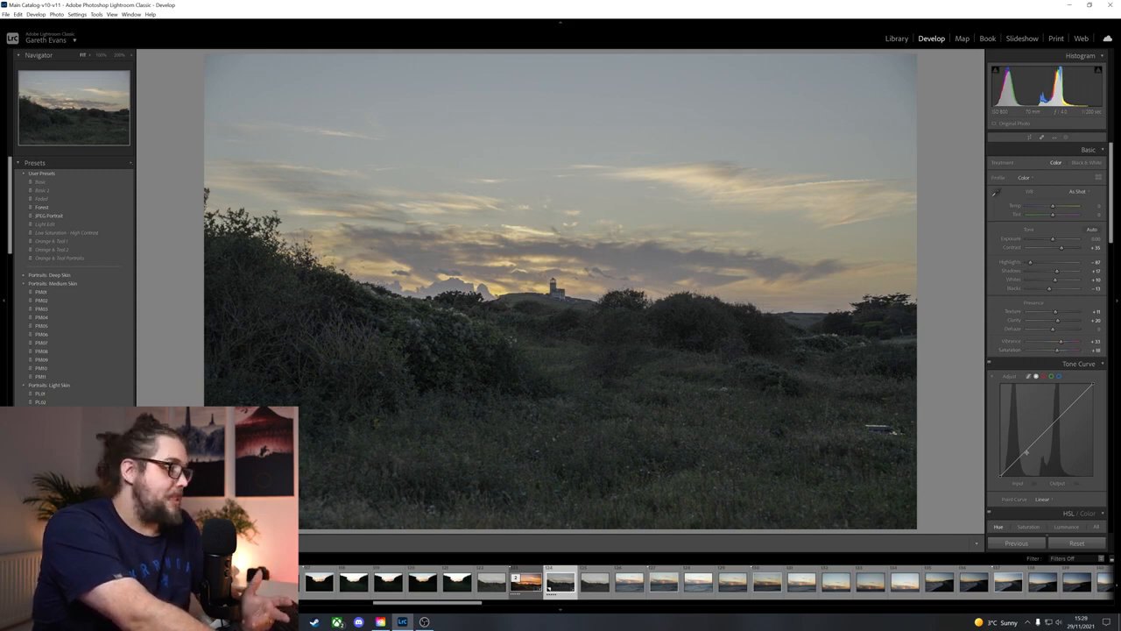
- Shape the tone curve into a gentle S with darker shadows and brighter highlights, and raise the Shadows setting to +53
left_click_drag(1027, 451, 1031, 458)
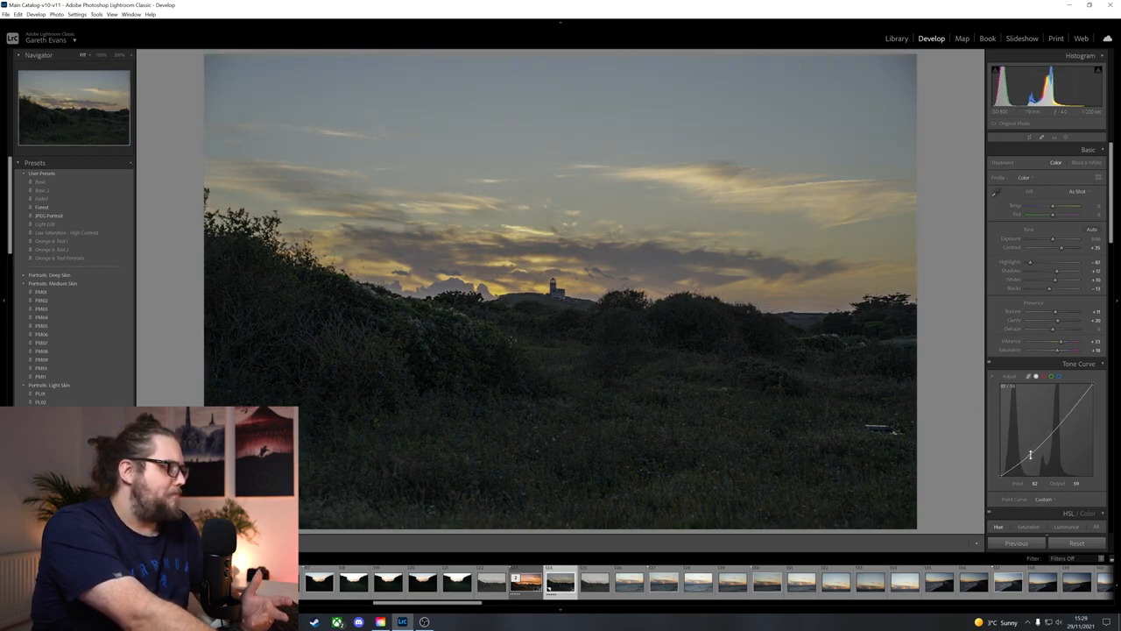
left_click_drag(1063, 421, 1060, 414)
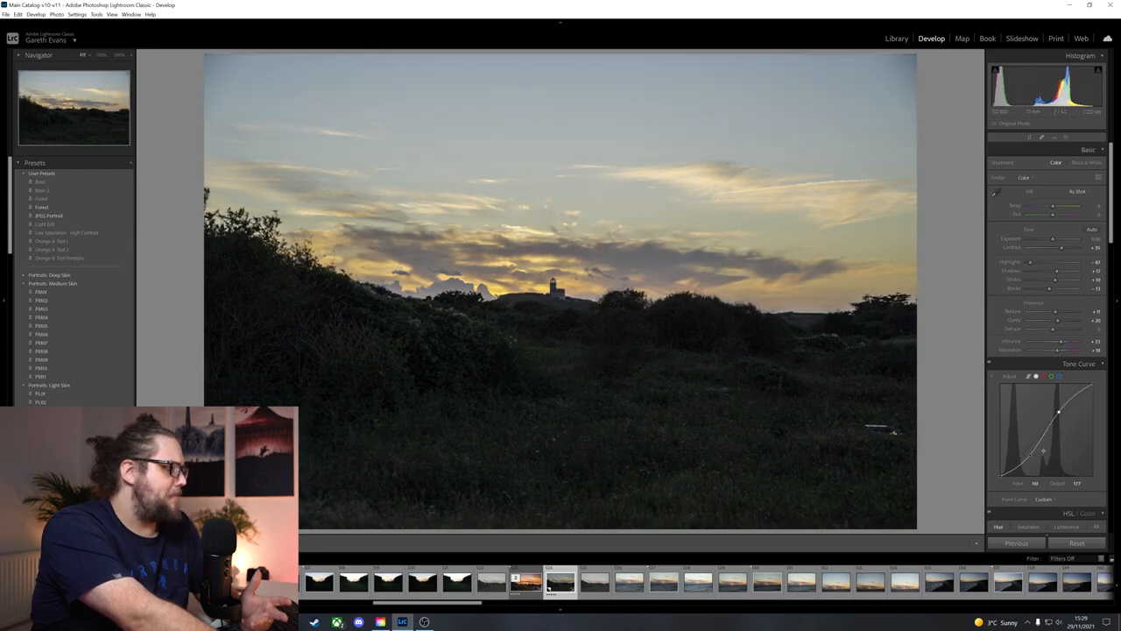
left_click_drag(1031, 457, 1028, 451)
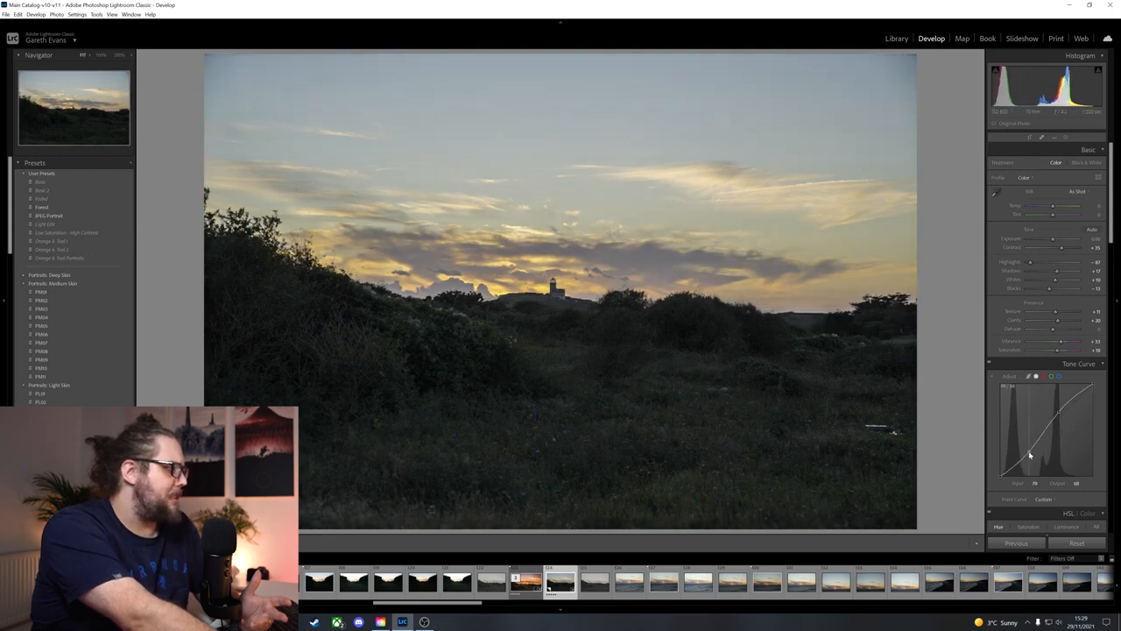
left_click_drag(1056, 272, 1065, 276)
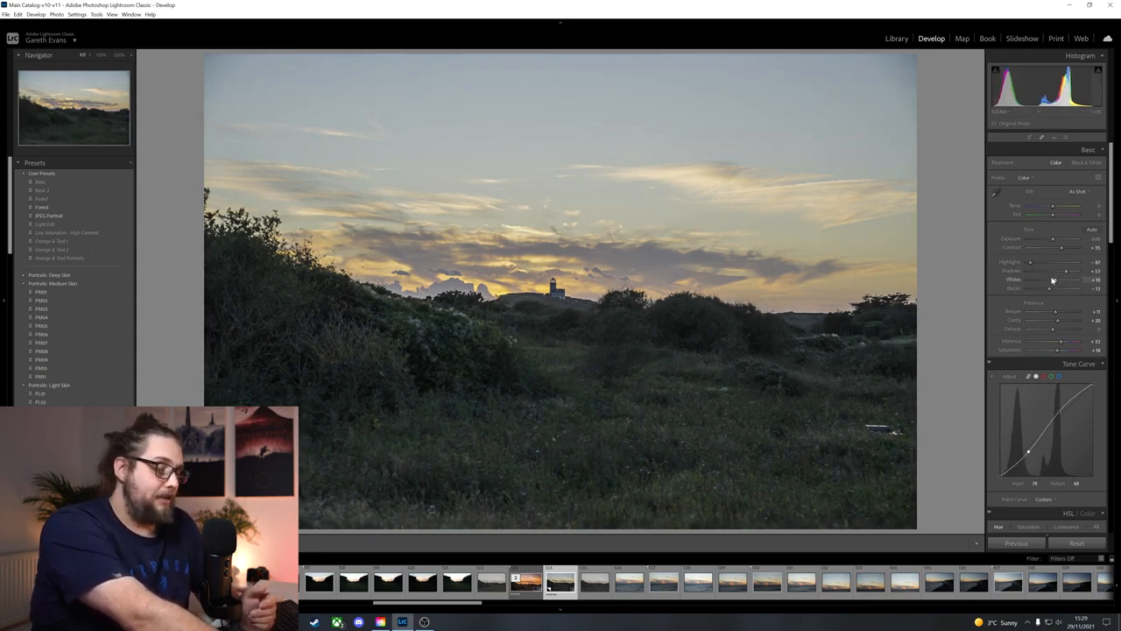
- Set the HSL hues to Orange -46, Yellow -25, Green -10, Aqua +11 and Blue -5, and the saturation to Orange +17 and Yellow +10
scroll(993, 412, "down", 5)
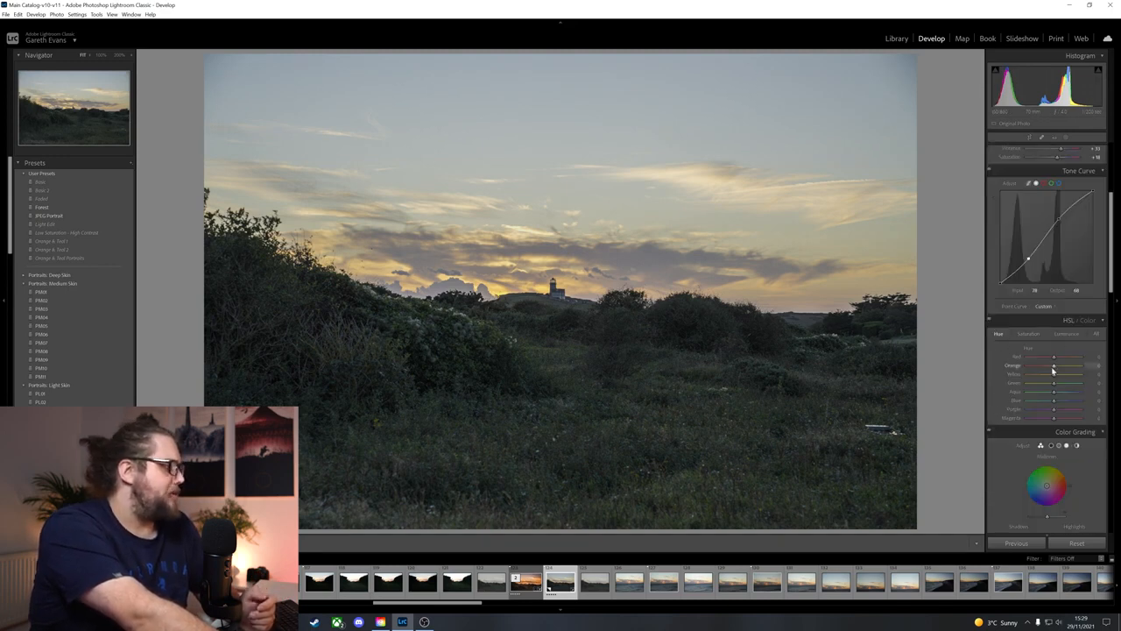
left_click_drag(1054, 371, 1045, 377)
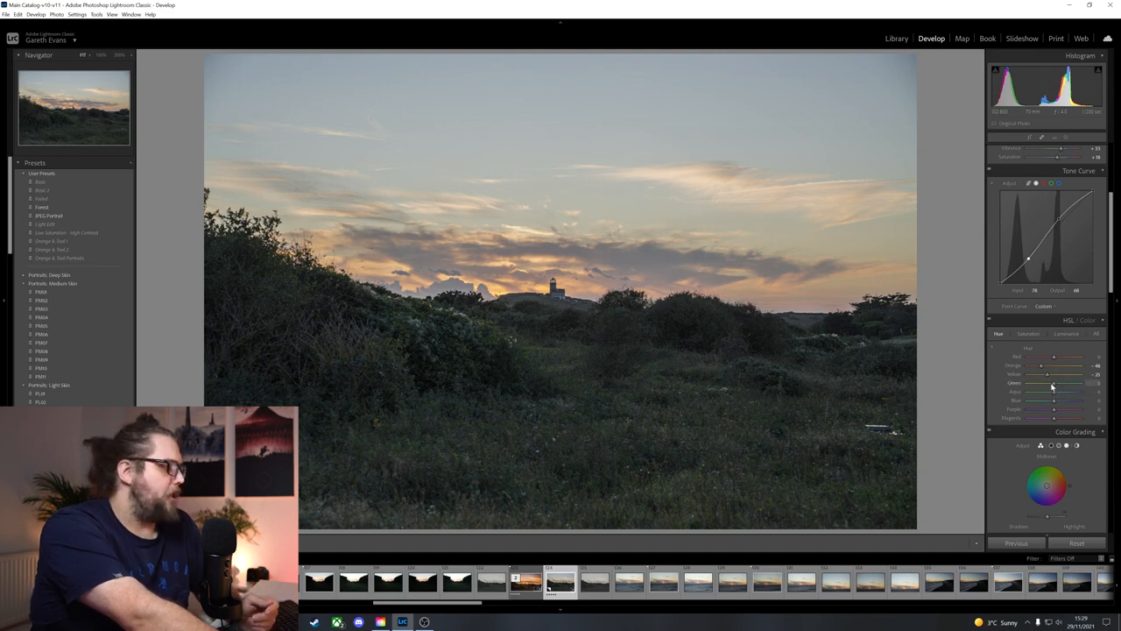
left_click_drag(1056, 401, 1052, 400)
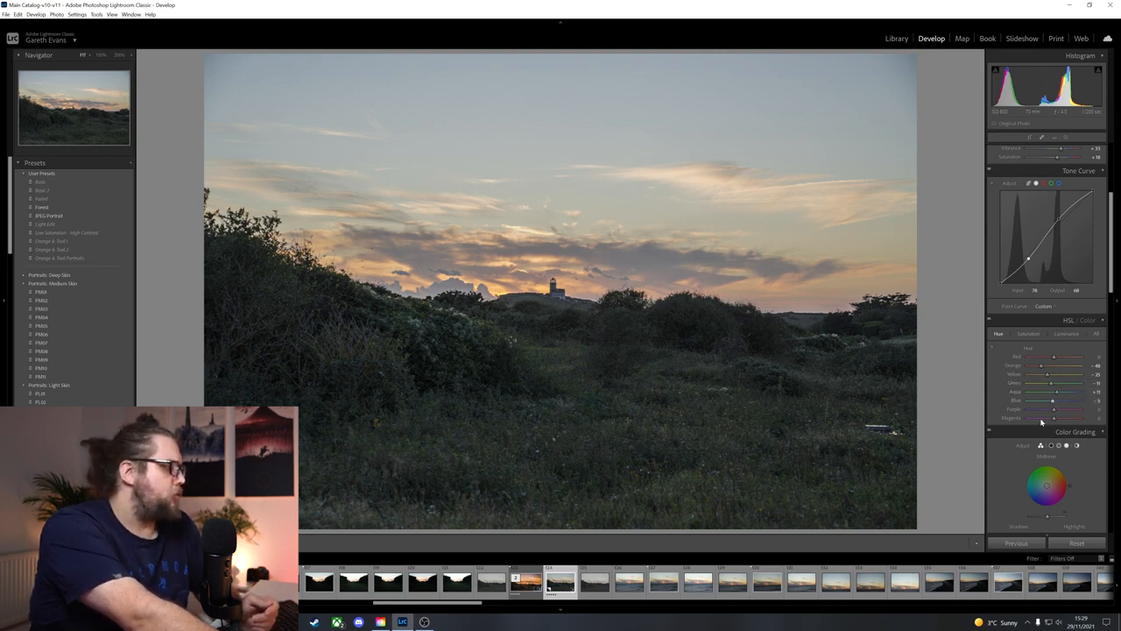
left_click(1029, 335)
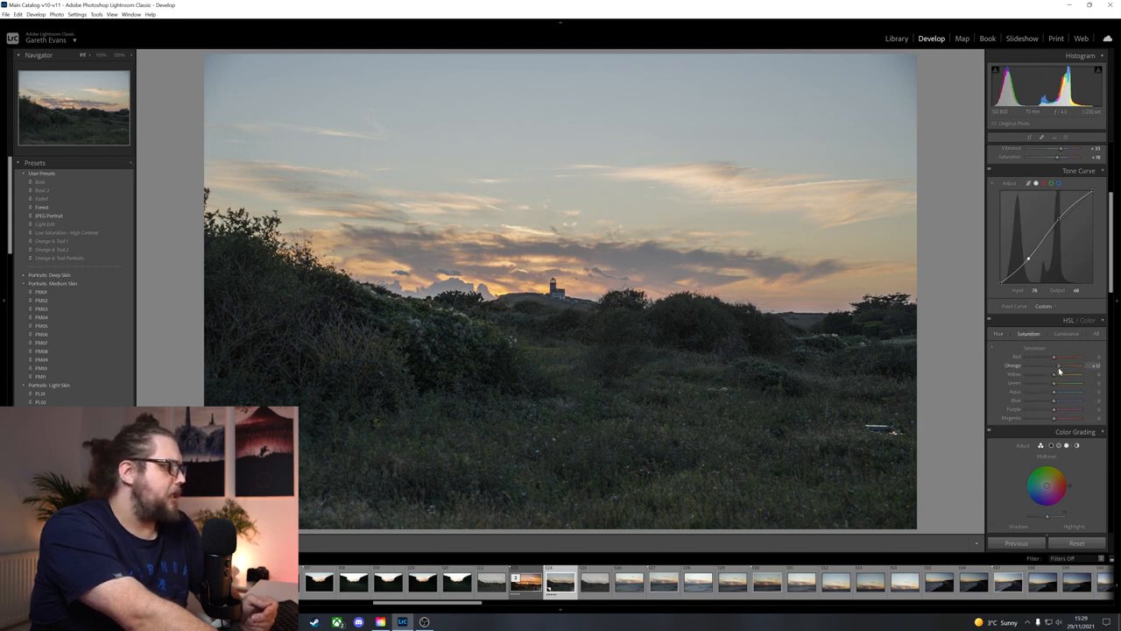
left_click_drag(1054, 375, 1057, 377)
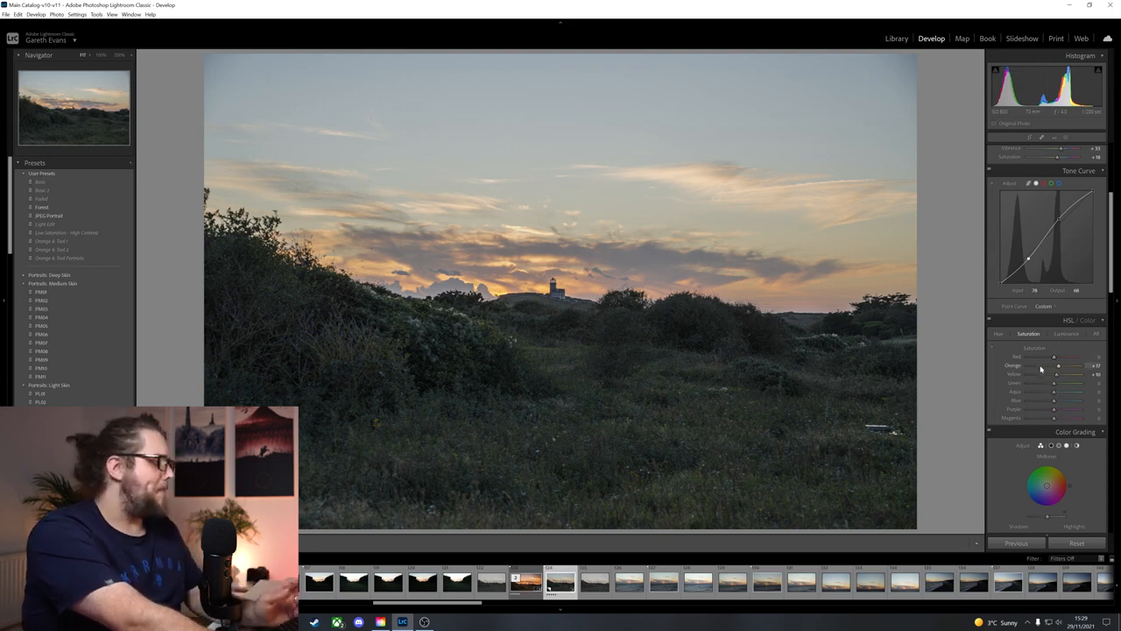
- Tint the midtones, shadows and highlights slightly towards warm orange with color grading
scroll(1042, 371, "down", 2)
left_click_drag(1047, 389, 1051, 387)
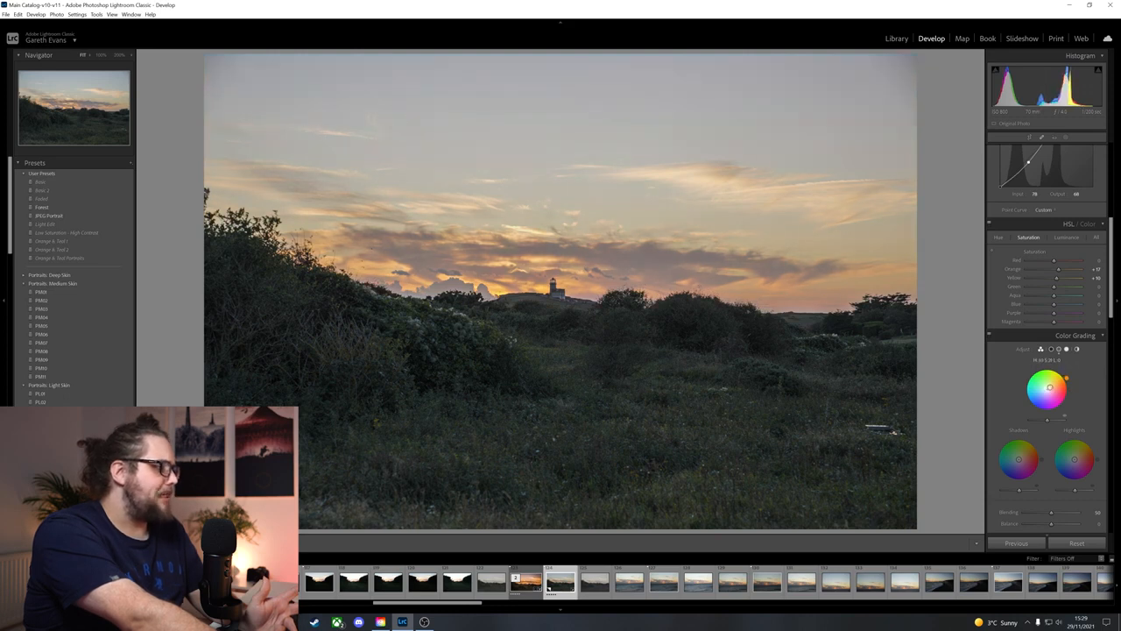
left_click_drag(1019, 459, 1022, 458)
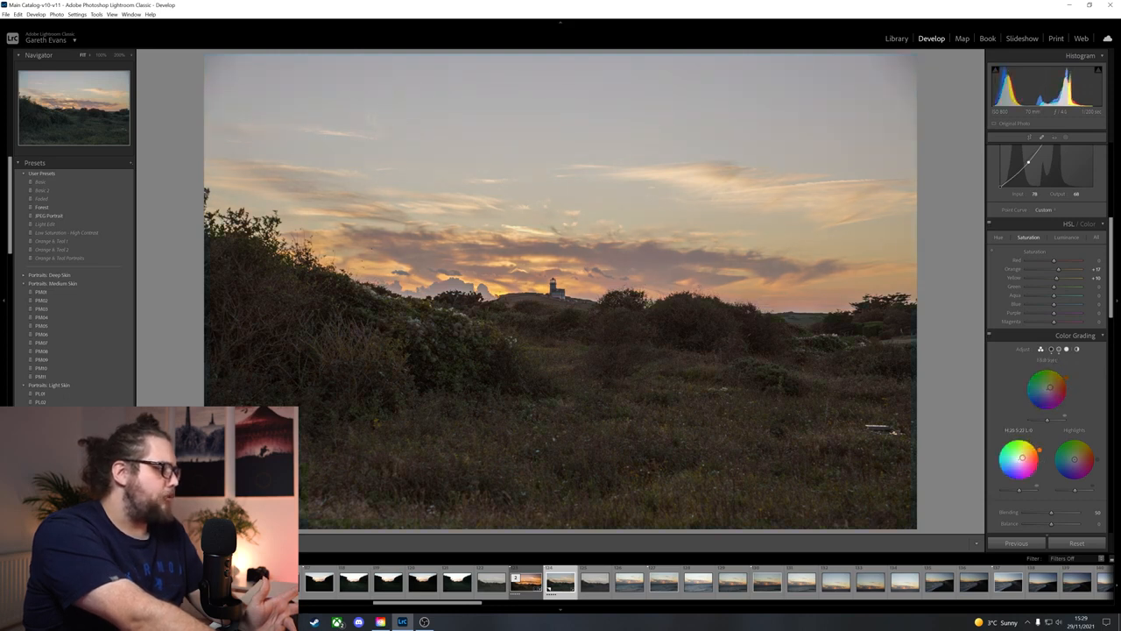
left_click_drag(1076, 459, 1074, 456)
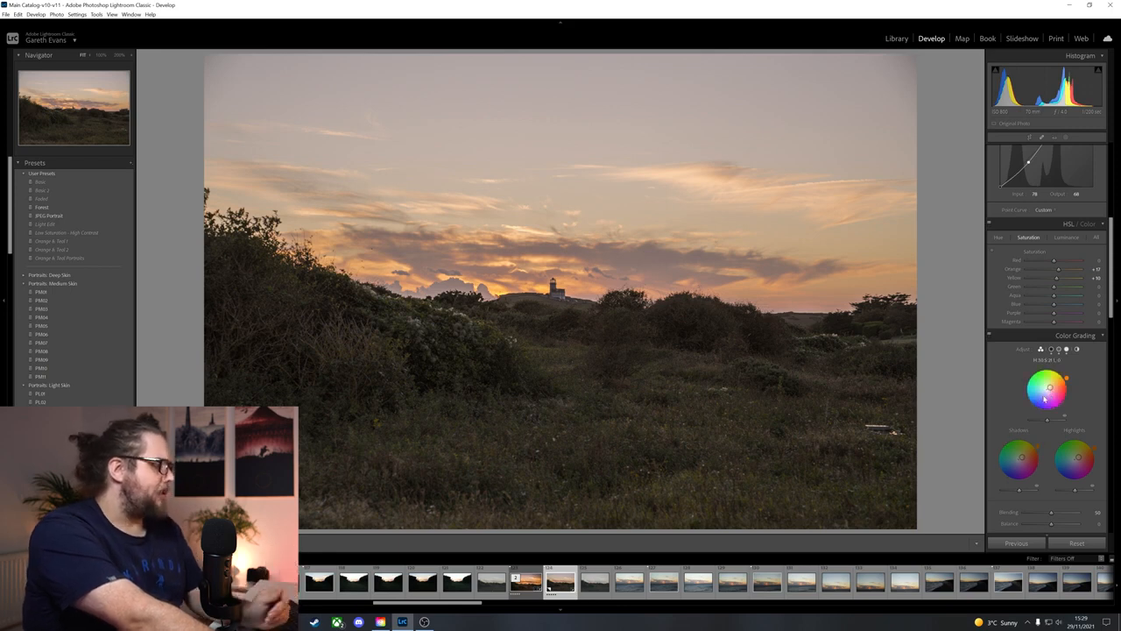
- Warm the photo's white balance by setting Temp to +10 and Tint to +6
scroll(1007, 381, "up", 5)
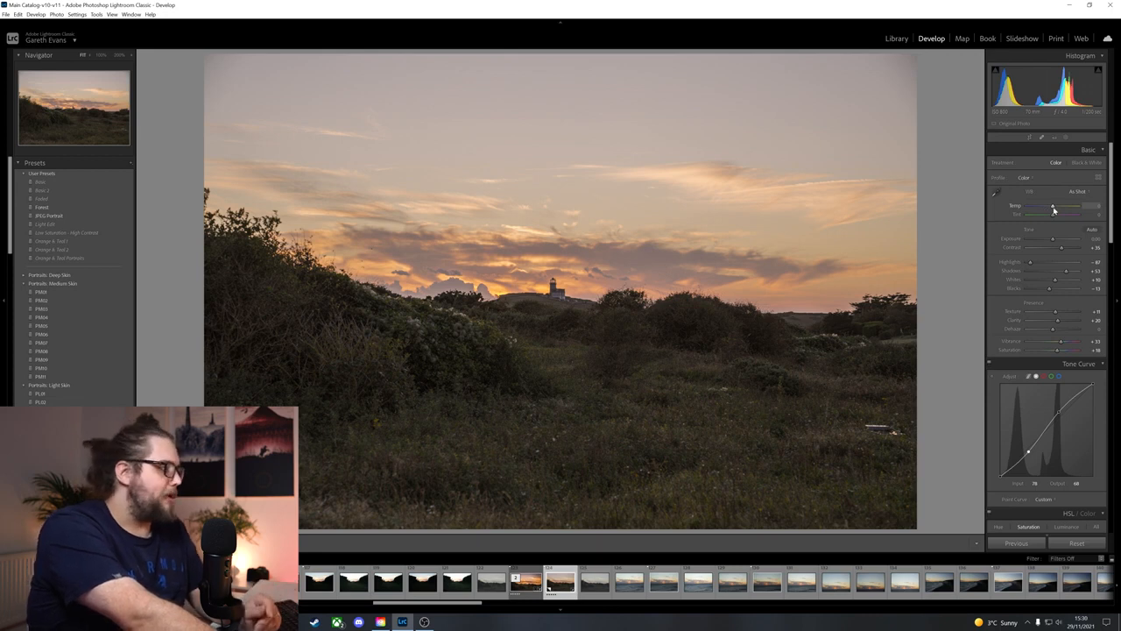
left_click_drag(1054, 210, 1054, 218)
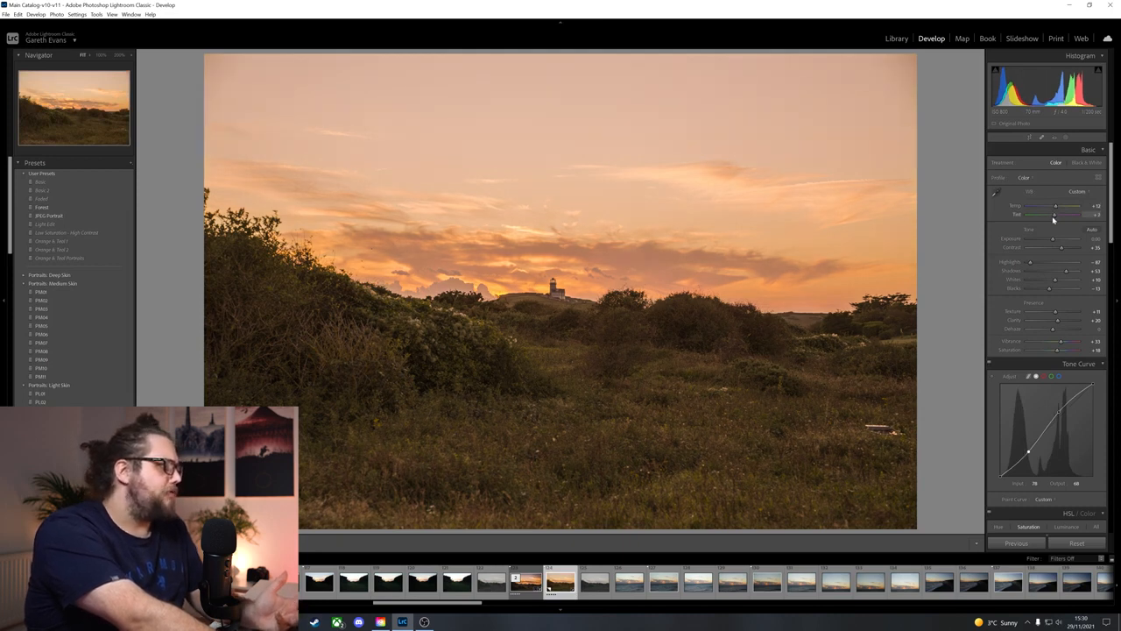
left_click_drag(1054, 220, 1054, 211)
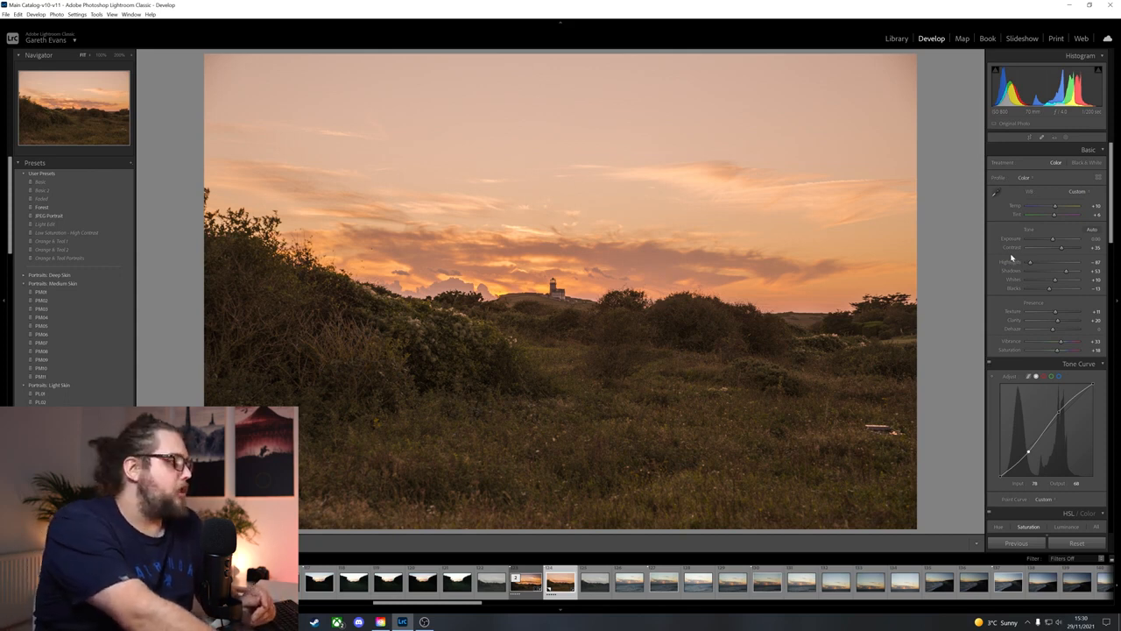
- Set the photo's sharpening Amount to 20
scroll(1007, 263, "down", 5)
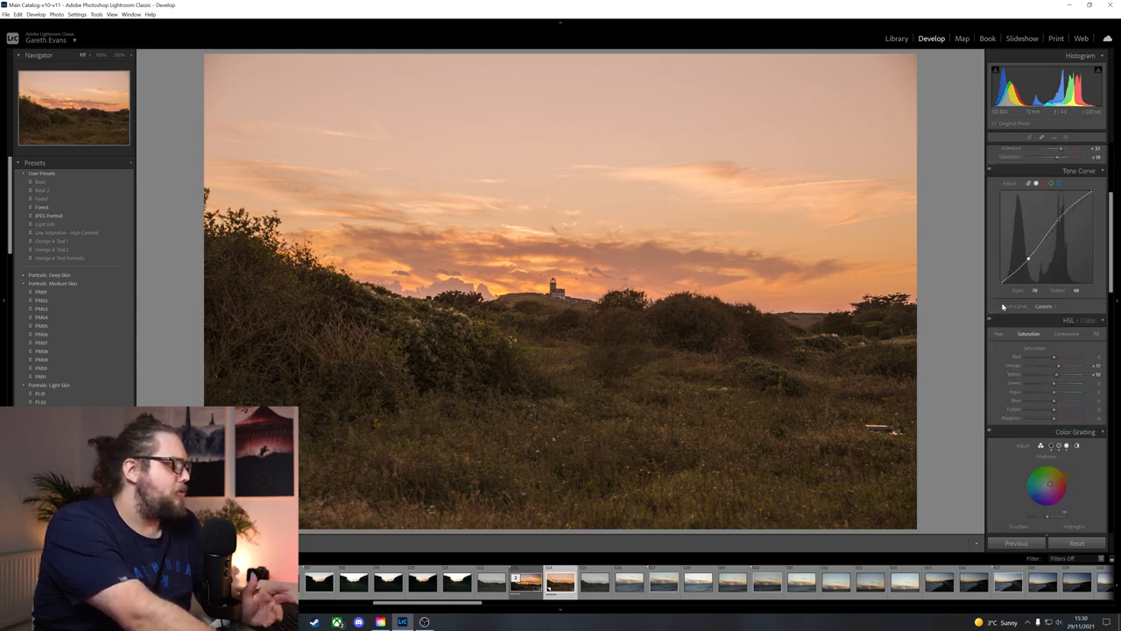
scroll(1003, 306, "down", 5)
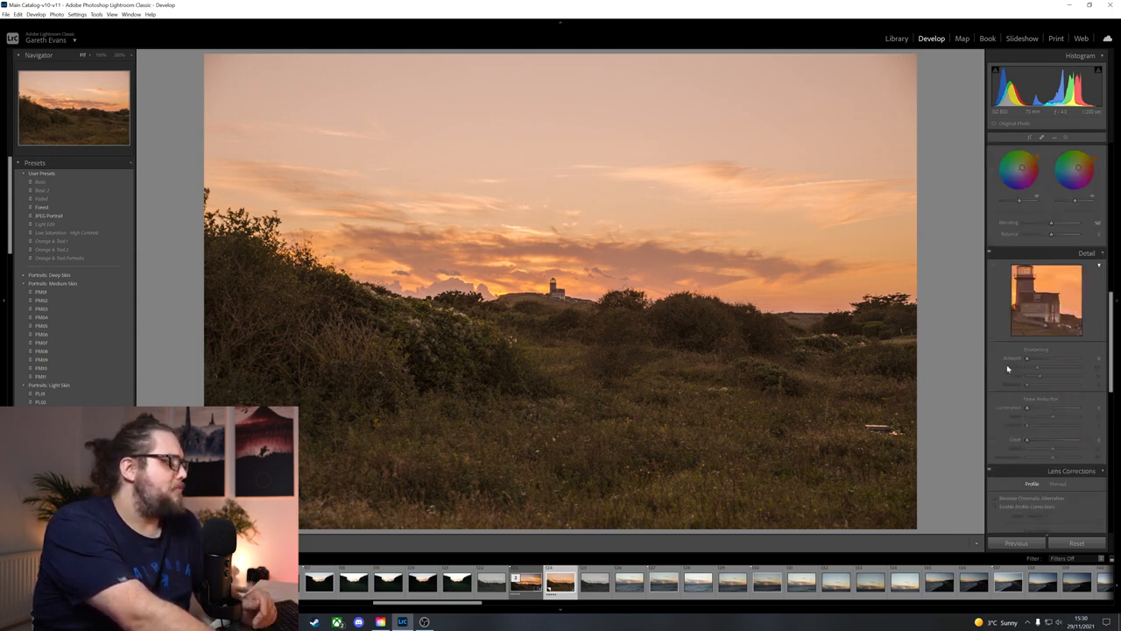
left_click_drag(1027, 359, 1034, 362)
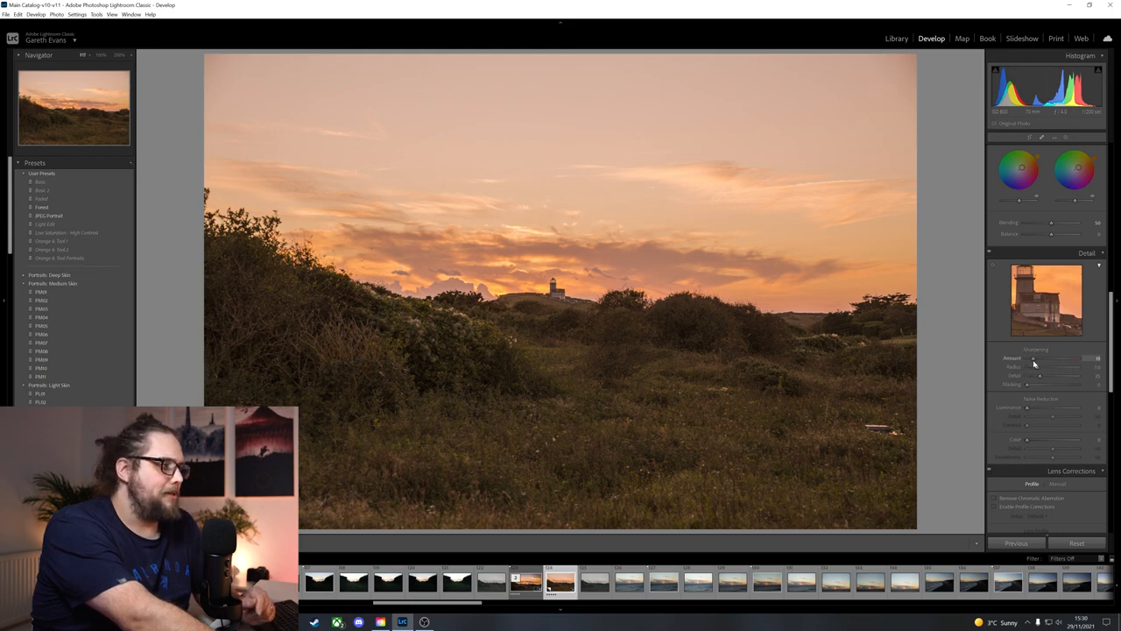
- Add a slight dark post-crop vignette of about -10, and calibrate the Red Primary hue to +10 and the Blue Primary hue slightly negative
scroll(1004, 388, "down", 2)
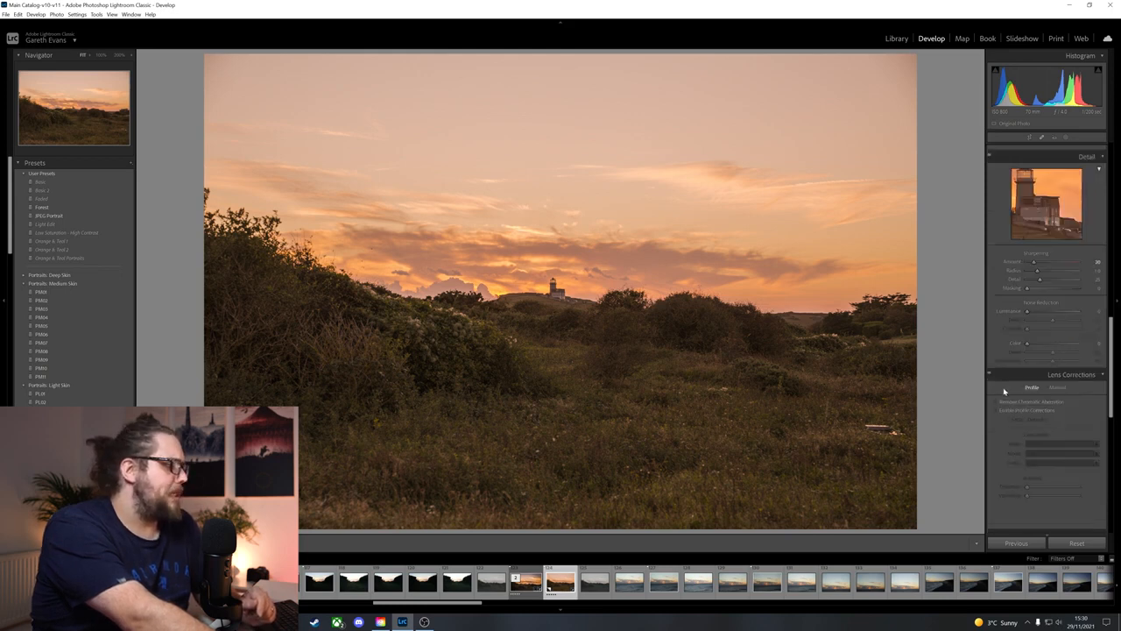
scroll(1006, 389, "down", 4)
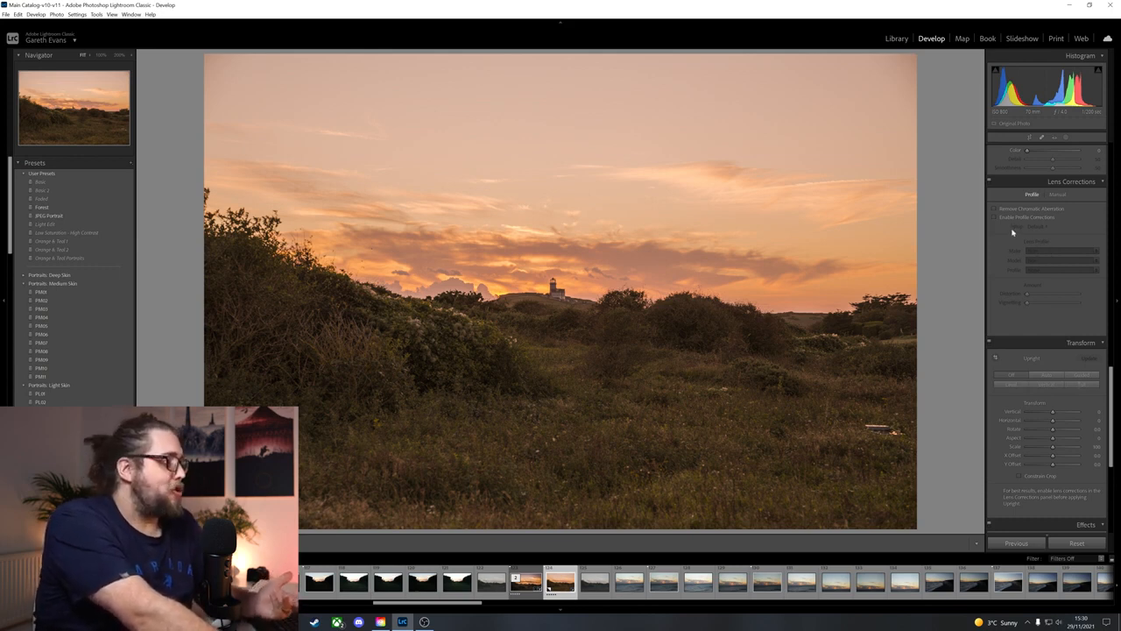
scroll(1012, 232, "down", 2)
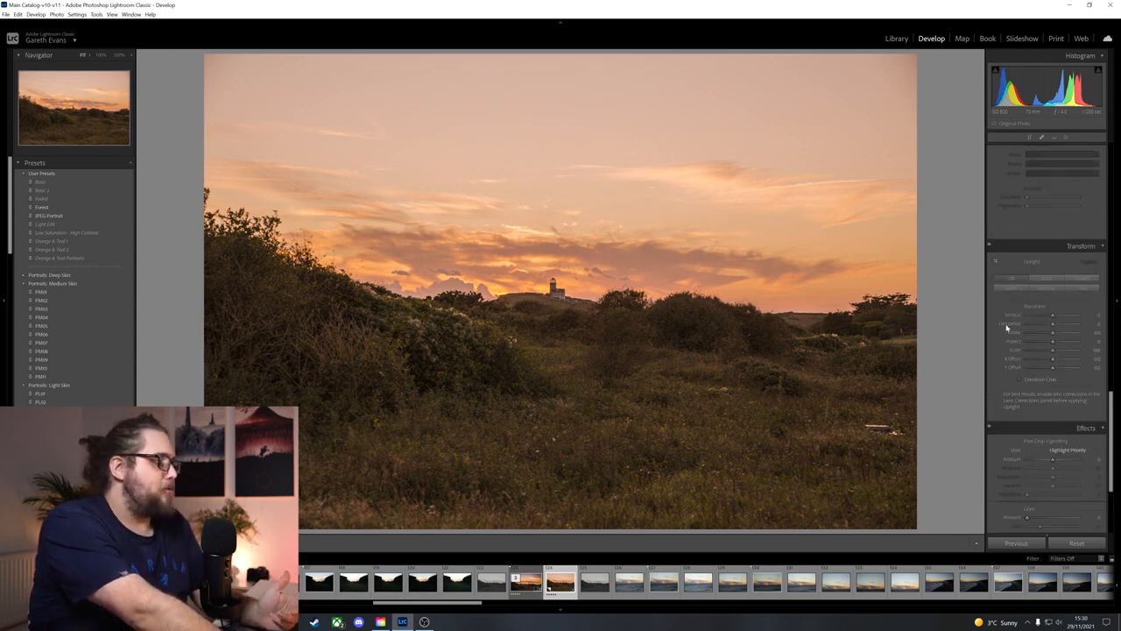
scroll(1008, 326, "down", 2)
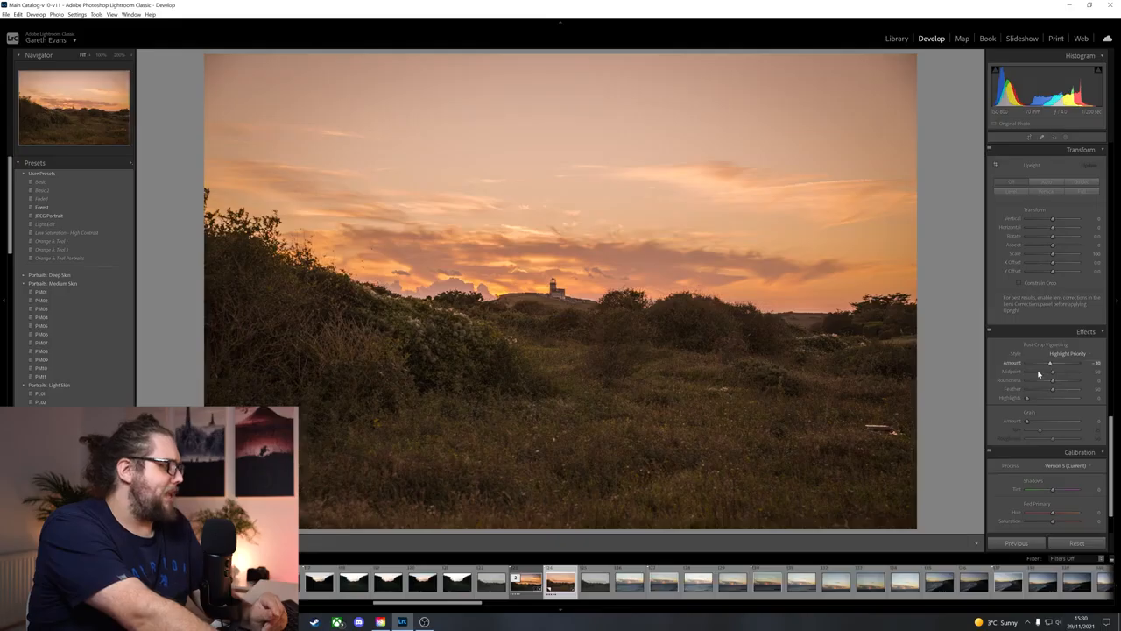
scroll(990, 394, "down", 3)
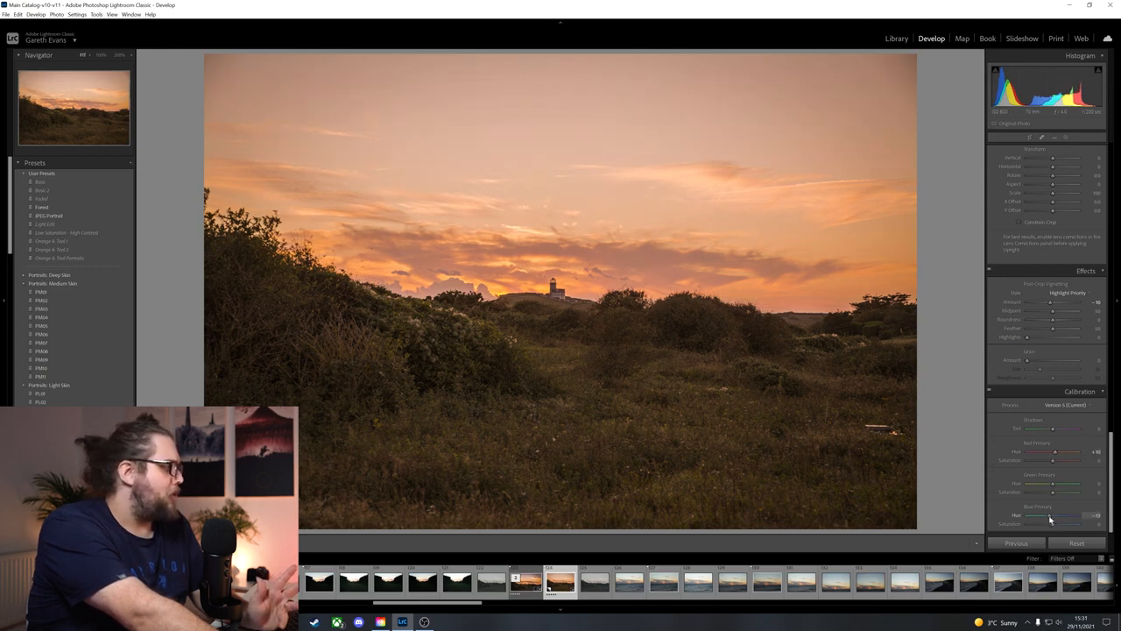
- Crop the photo to a 16 x 9 ratio, tightening the frame and placing the lighthouse horizon near the lower third line
scroll(1009, 455, "up", 10)
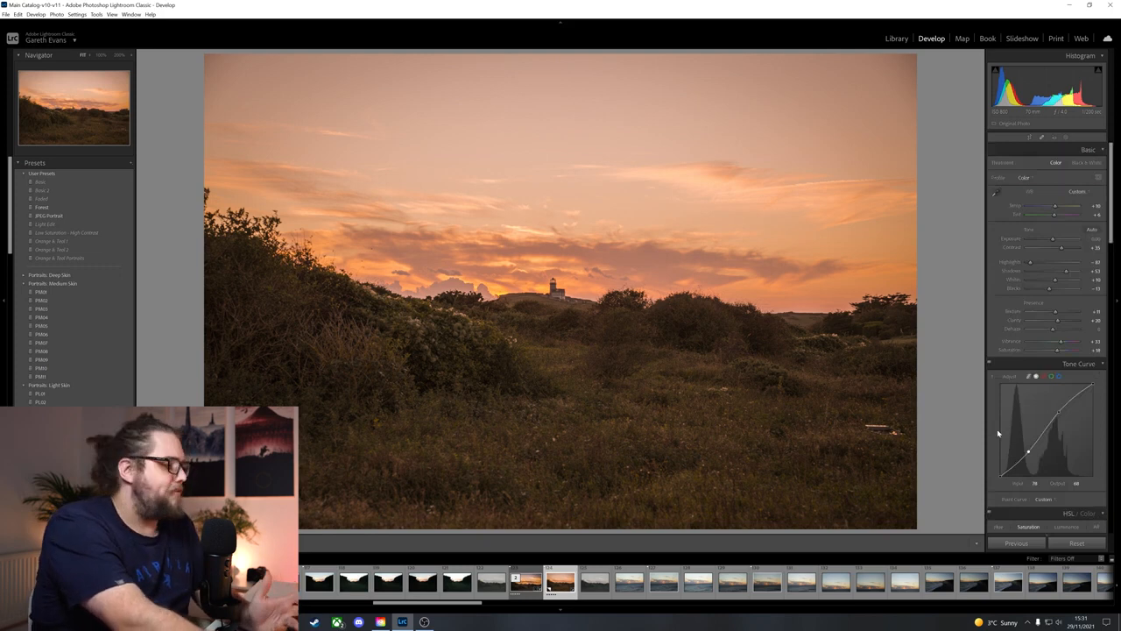
left_click(1029, 141)
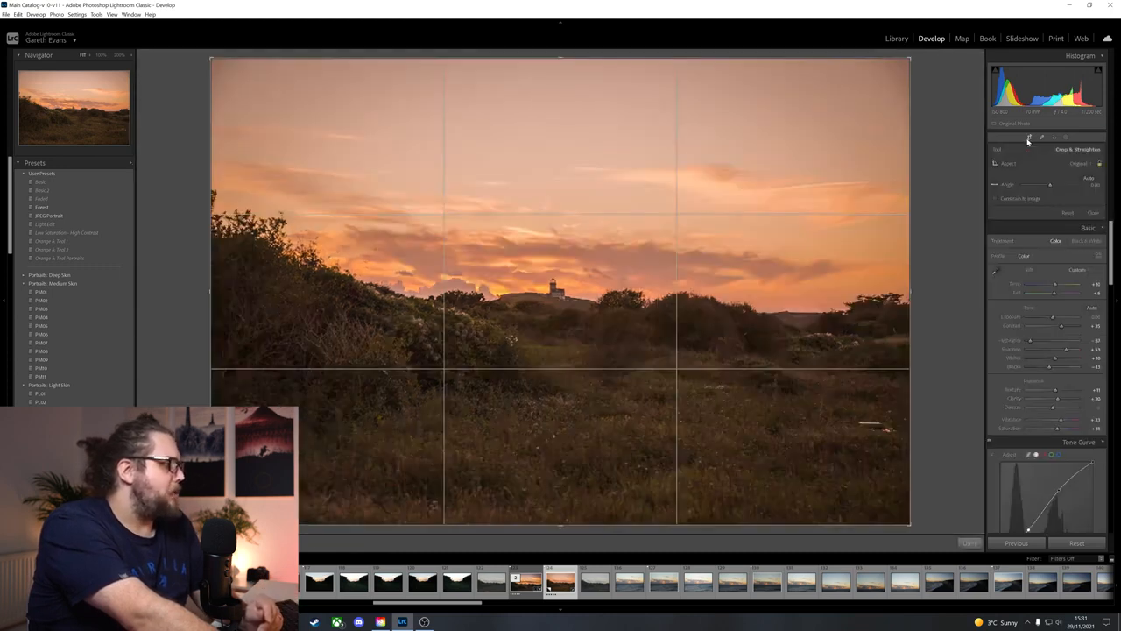
left_click(1080, 165)
left_click(1029, 254)
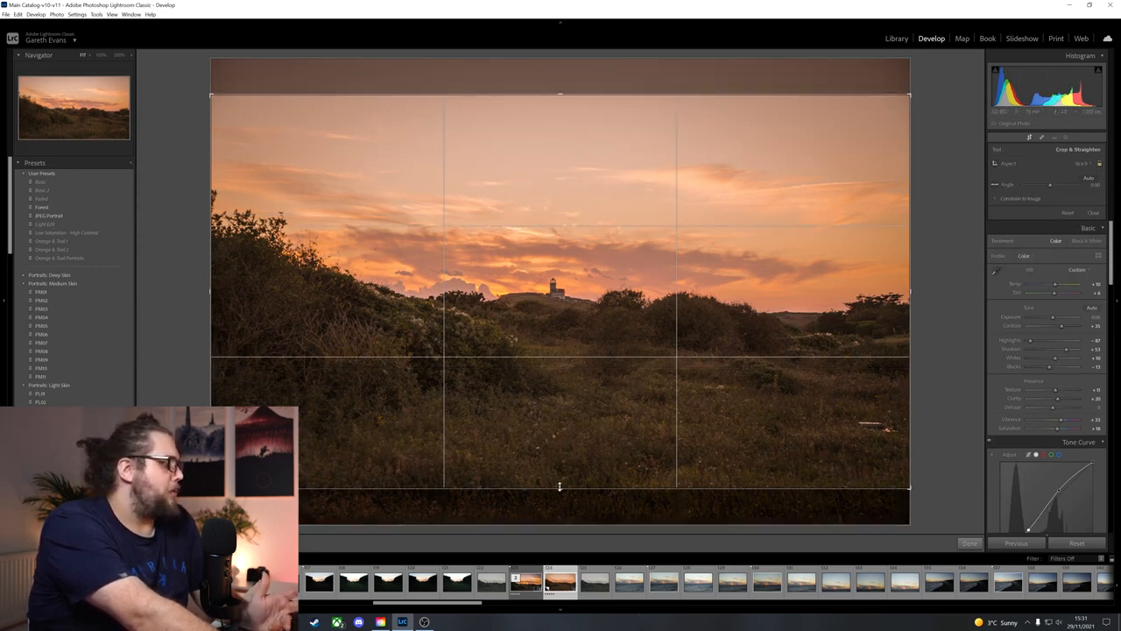
left_click_drag(560, 487, 561, 466)
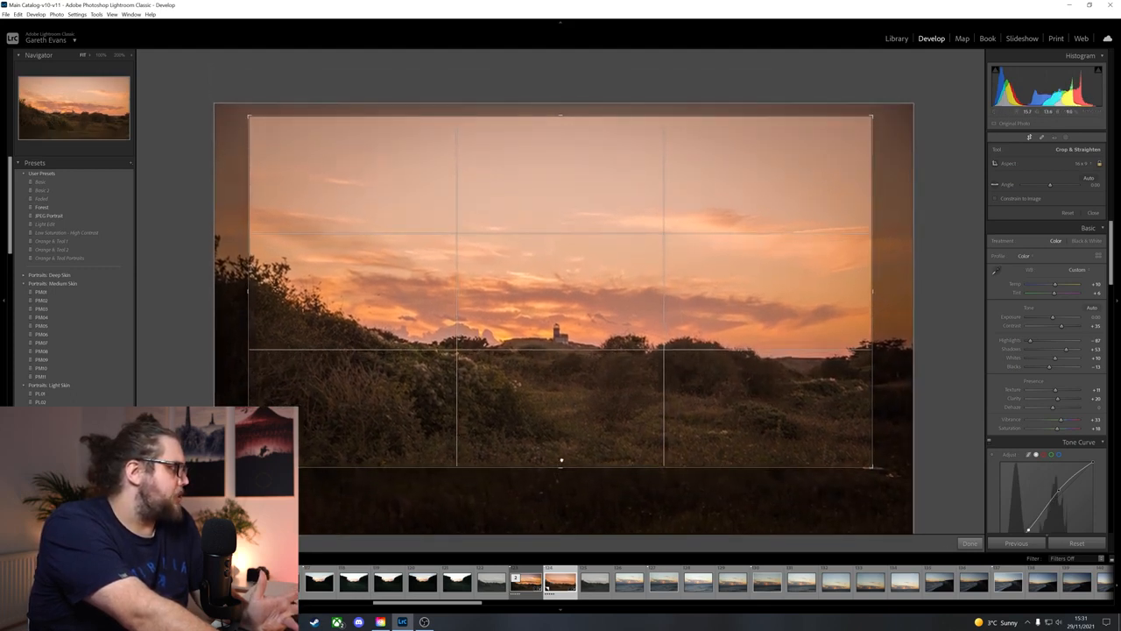
left_click_drag(562, 459, 562, 456)
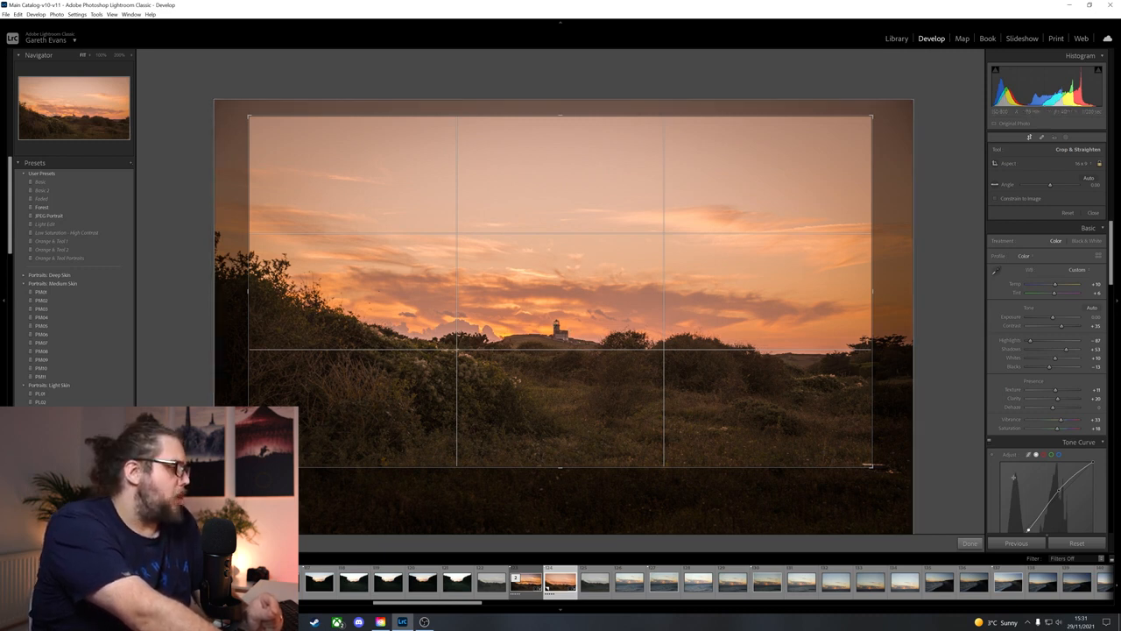
left_click(969, 544)
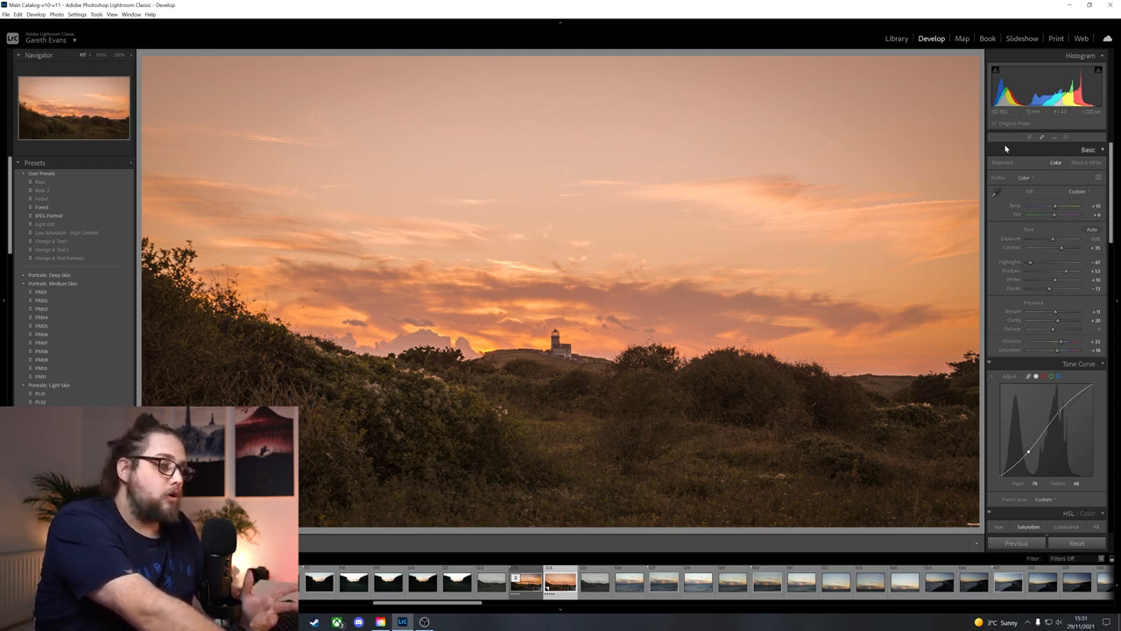
- Create a mask that selects the sky and rename it "Sky"
left_click(1066, 139)
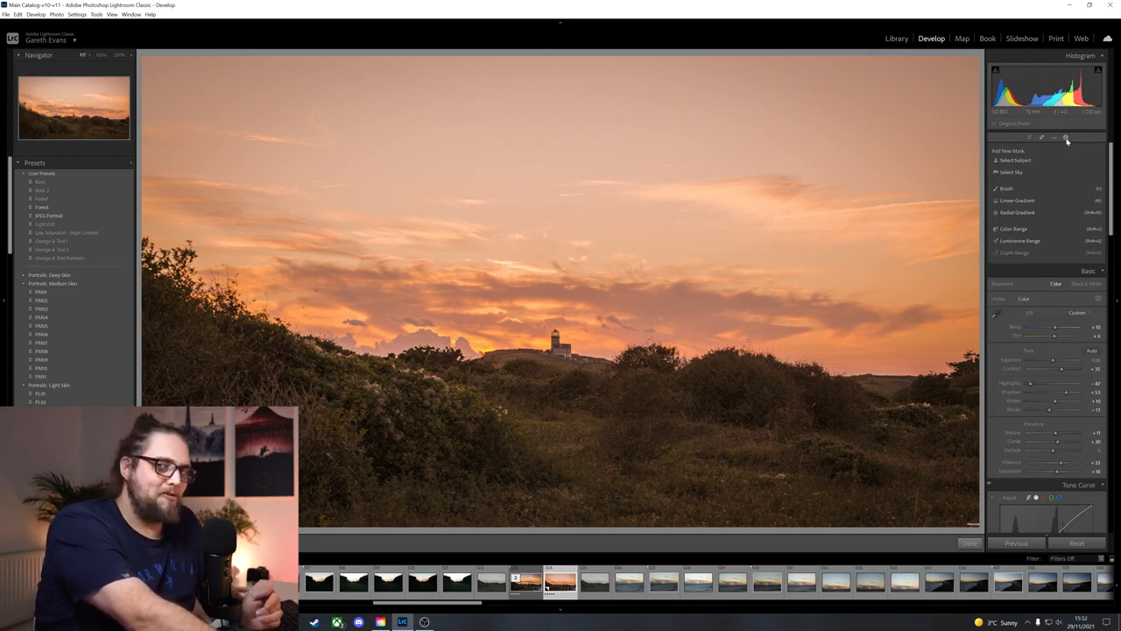
left_click(1012, 172)
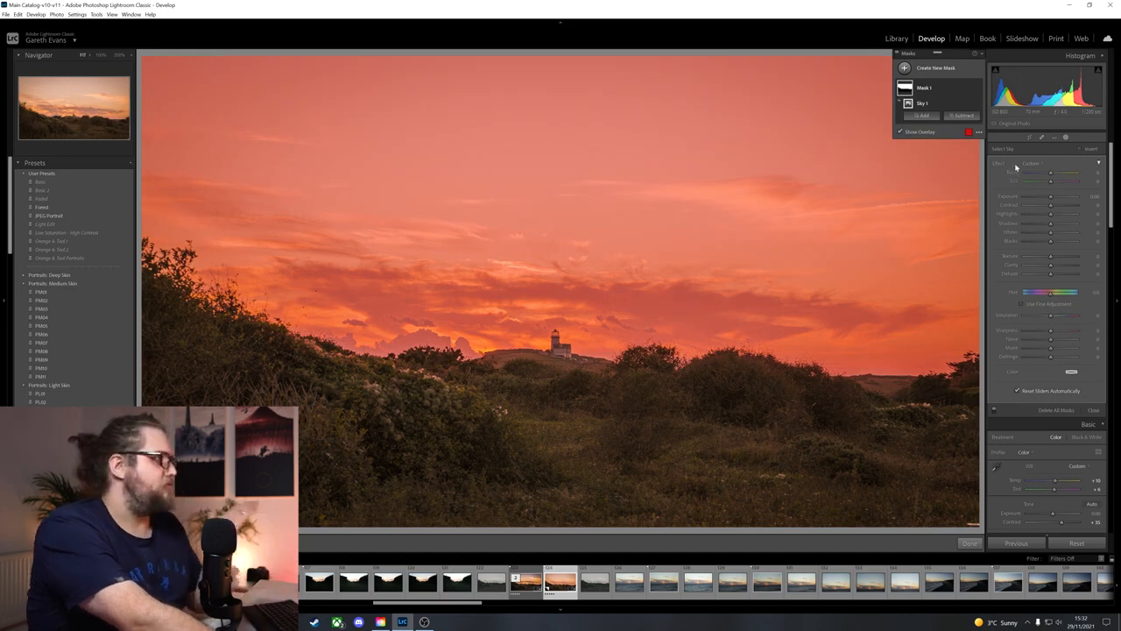
double_click(926, 89)
type("Sky")
key("Return")
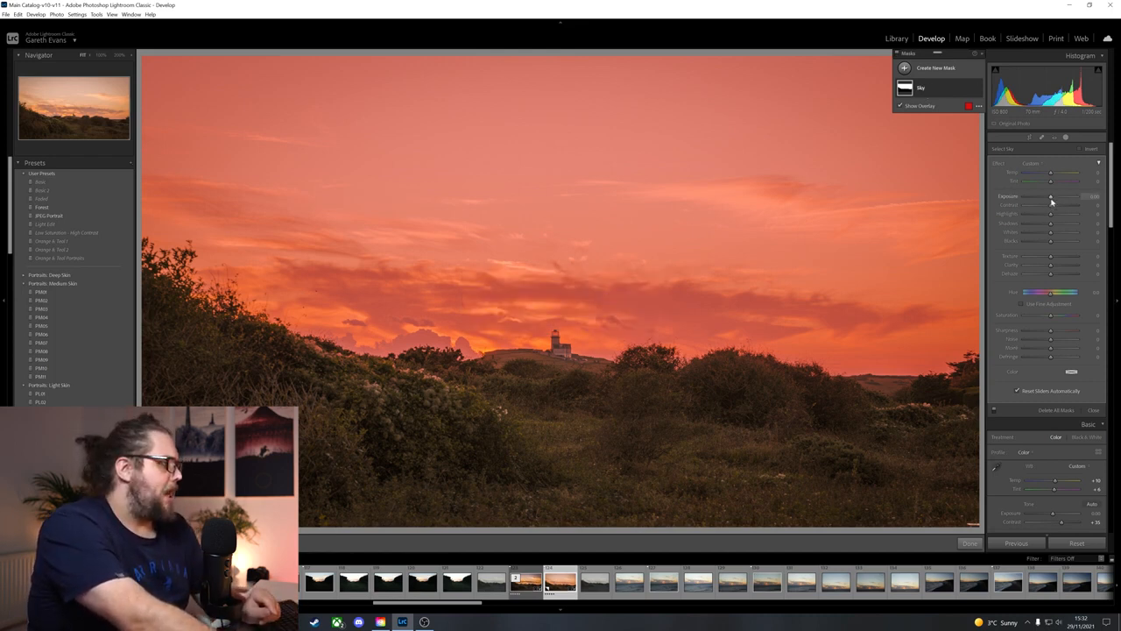
- For the Sky mask, lower Exposure slightly and set Dehaze to about 14, Shadows about -30, Blacks about -10 and Whites about 18
left_click_drag(1052, 201, 1052, 202)
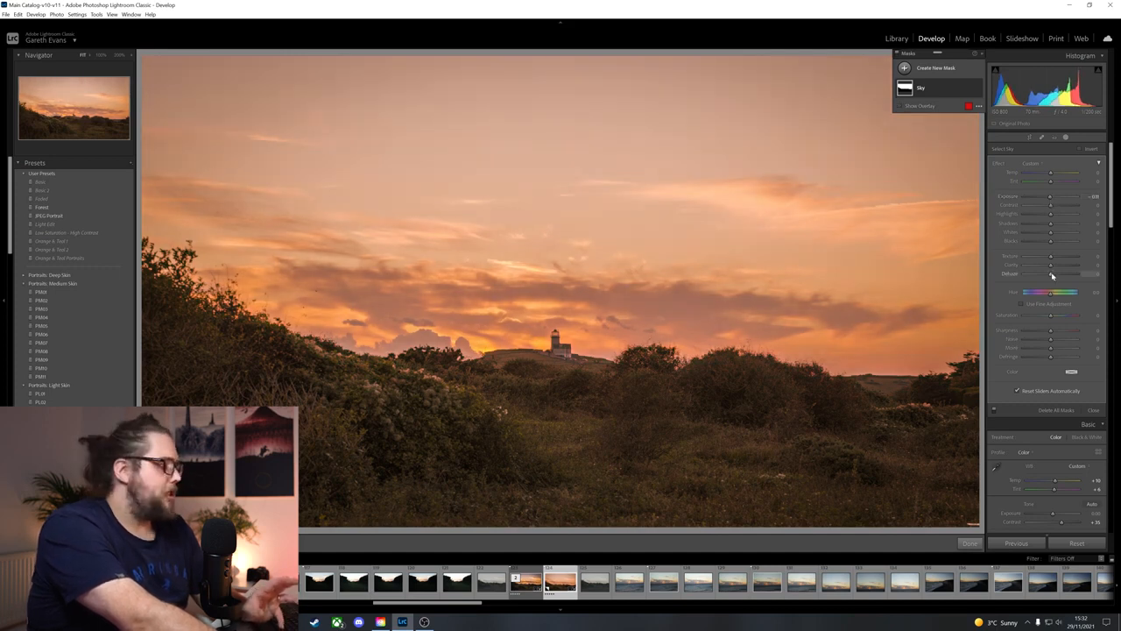
left_click_drag(1054, 276, 1056, 277)
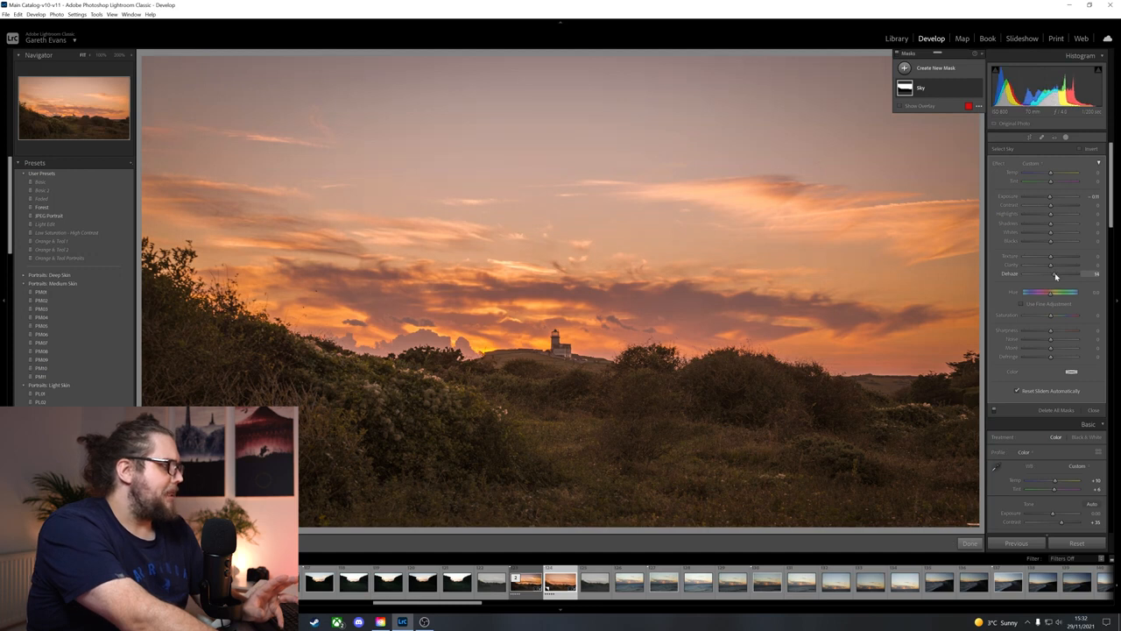
left_click_drag(1052, 226, 1047, 228)
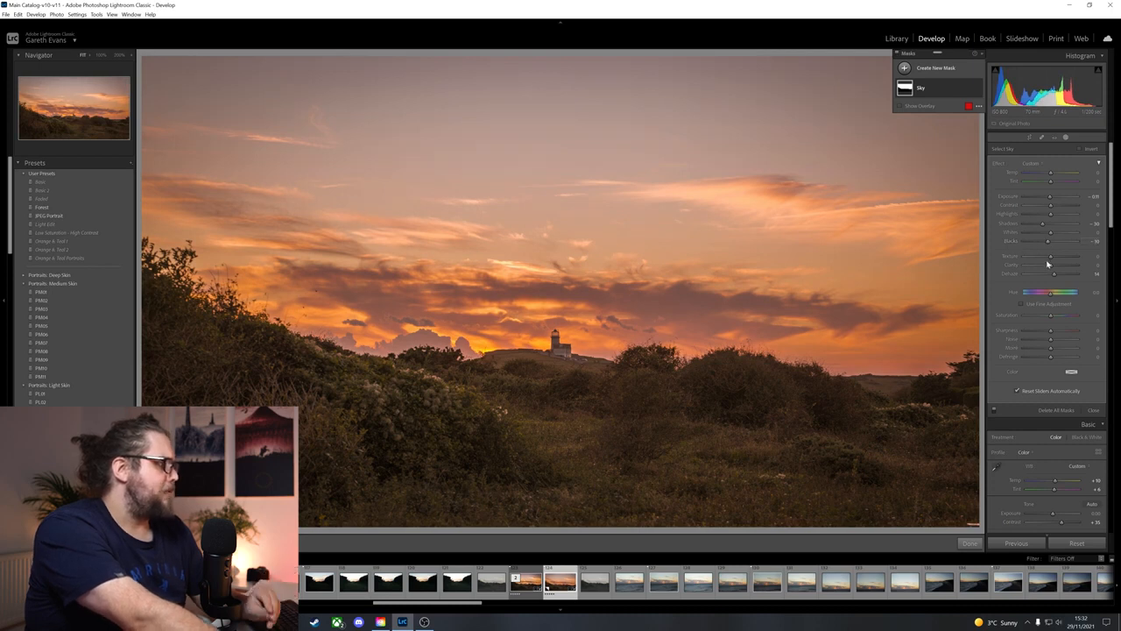
left_click_drag(1054, 234, 1057, 237)
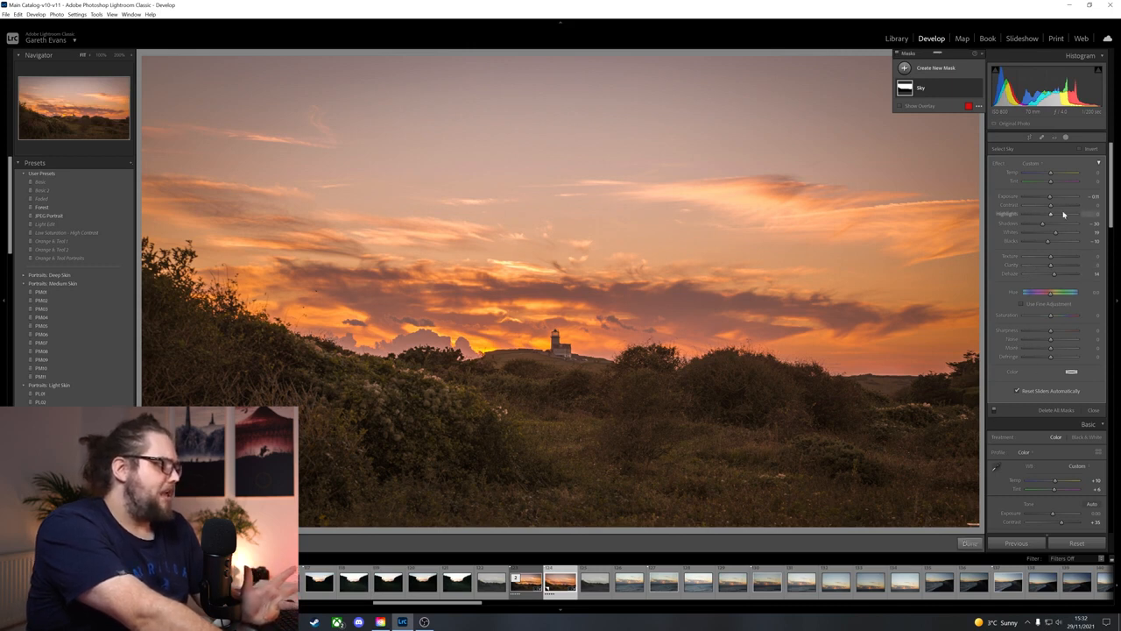
left_click_drag(1052, 275, 1056, 279)
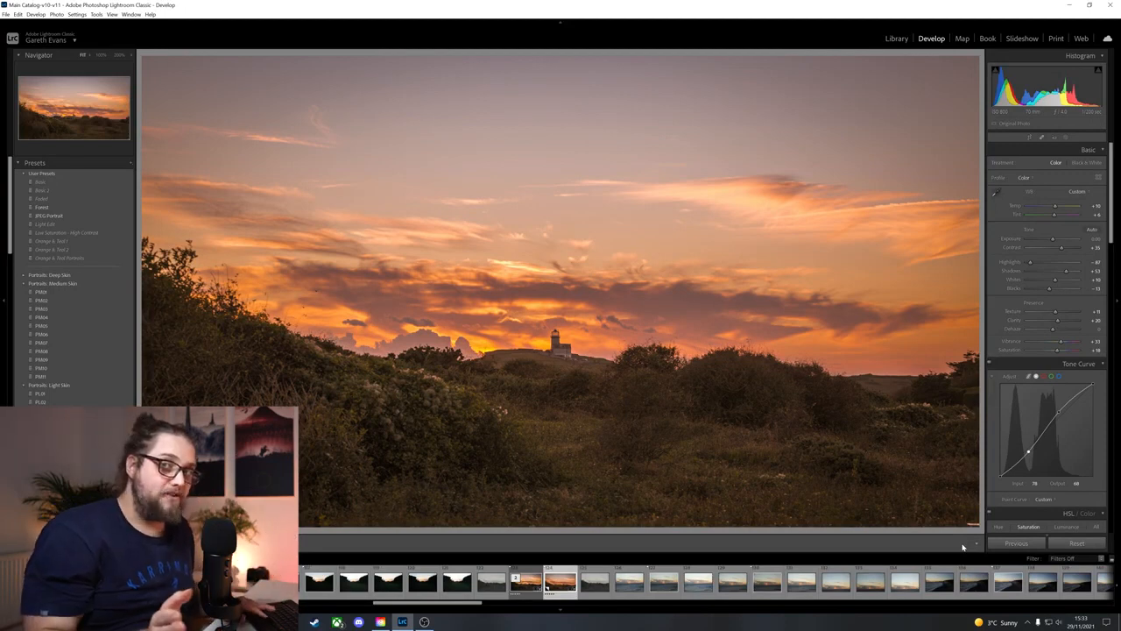
- Compare the edited photo with its original Before state
key("backslash")
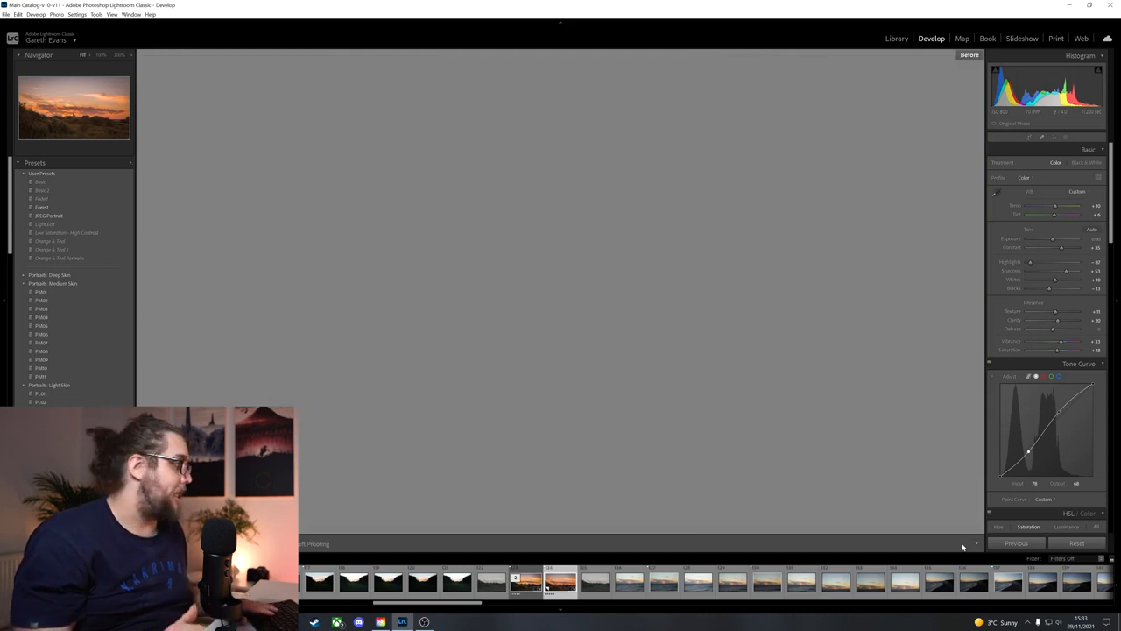
key("backslash")
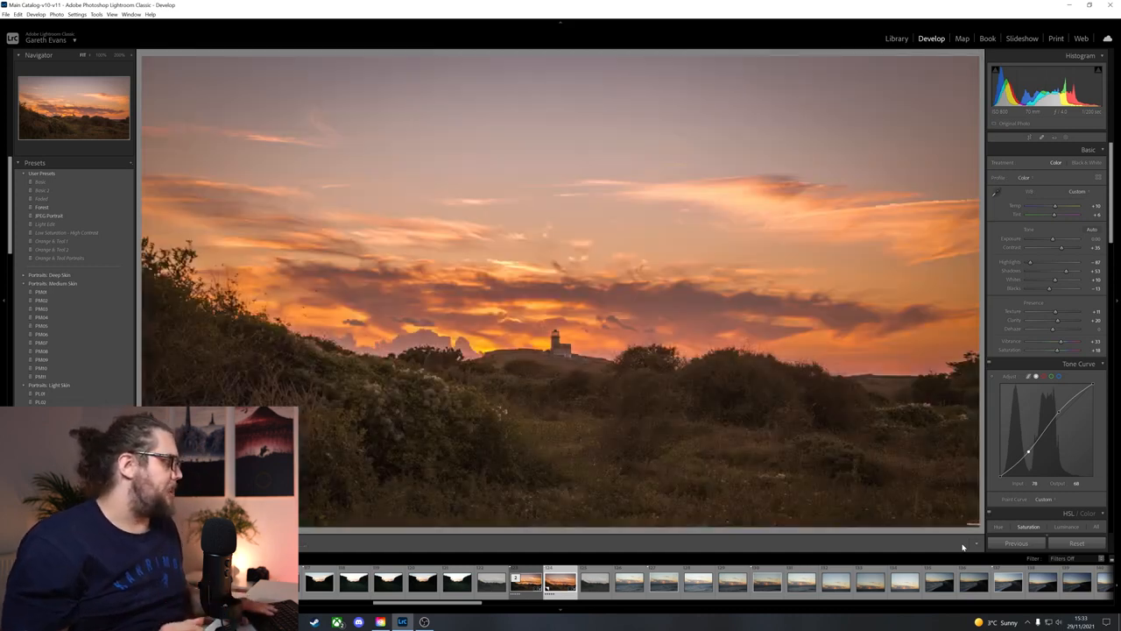
key("backslash")
key("backslash")
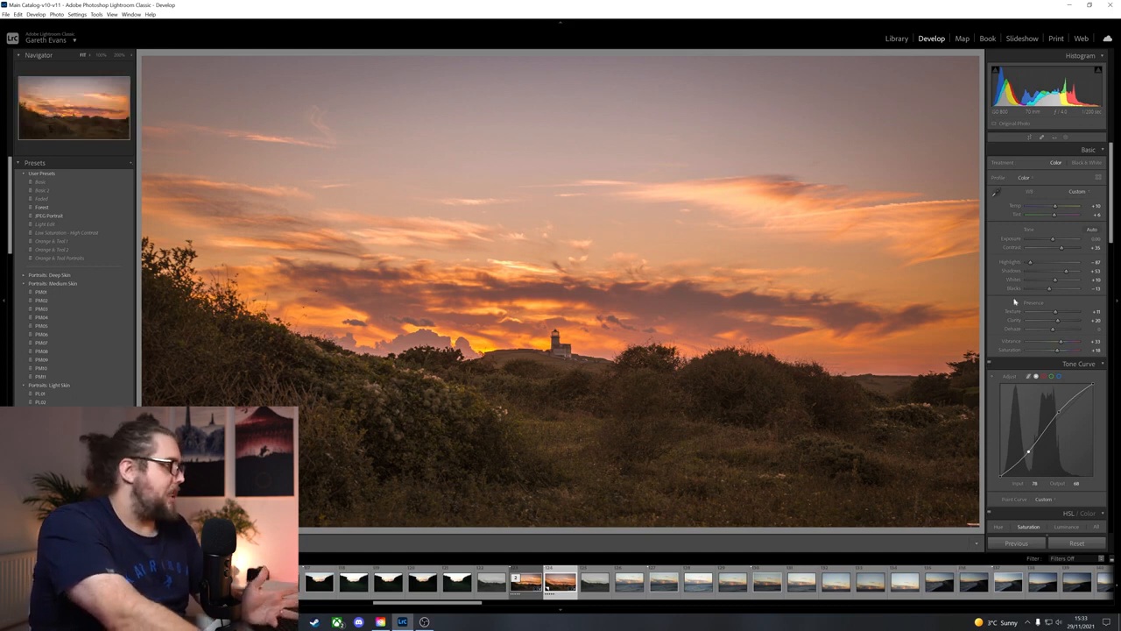
- Add a radial gradient mask as a wide ellipse centred on the lighthouse and its hill
left_click(1067, 138)
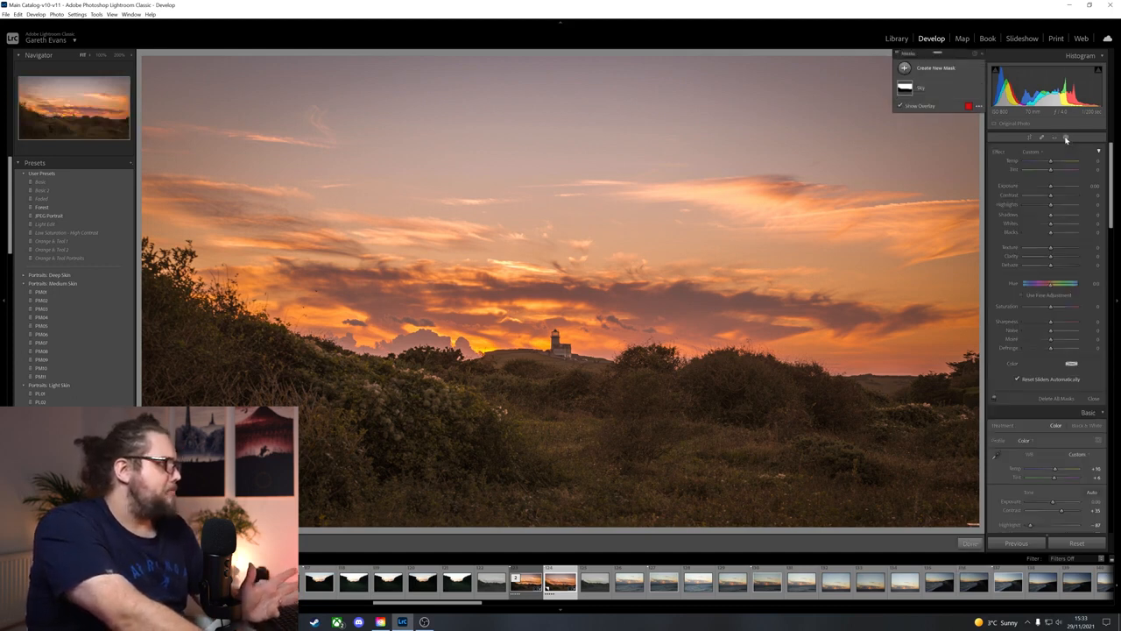
left_click(938, 69)
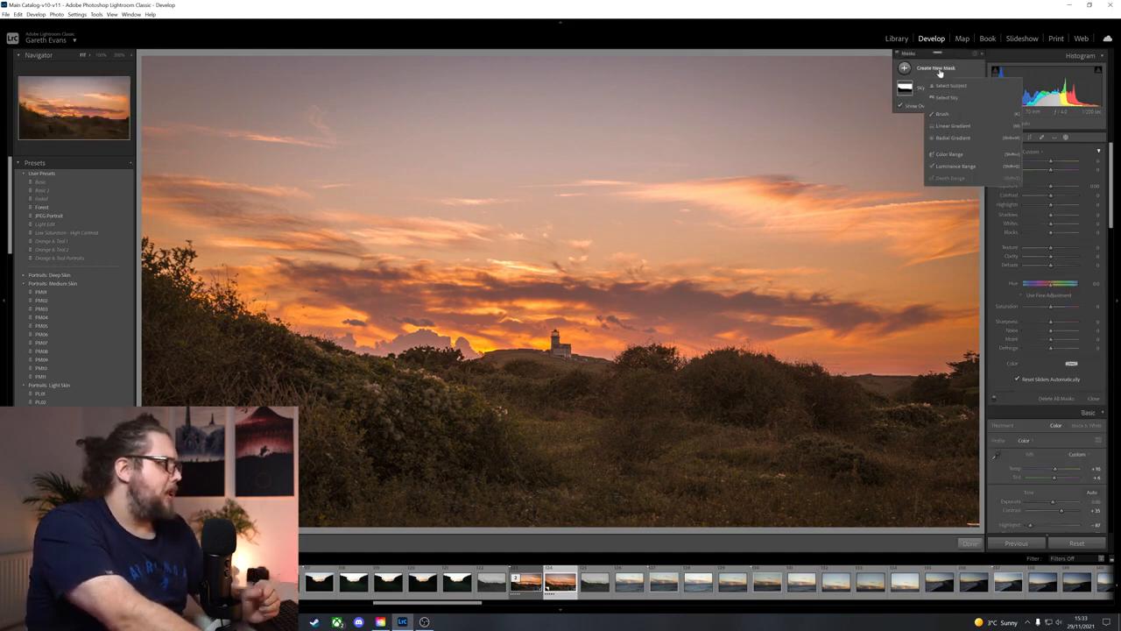
left_click(960, 137)
mouse_move(528, 351)
left_mouse_down()
mouse_move(599, 378)
mouse_move(550, 355)
mouse_move(562, 353)
left_mouse_up()
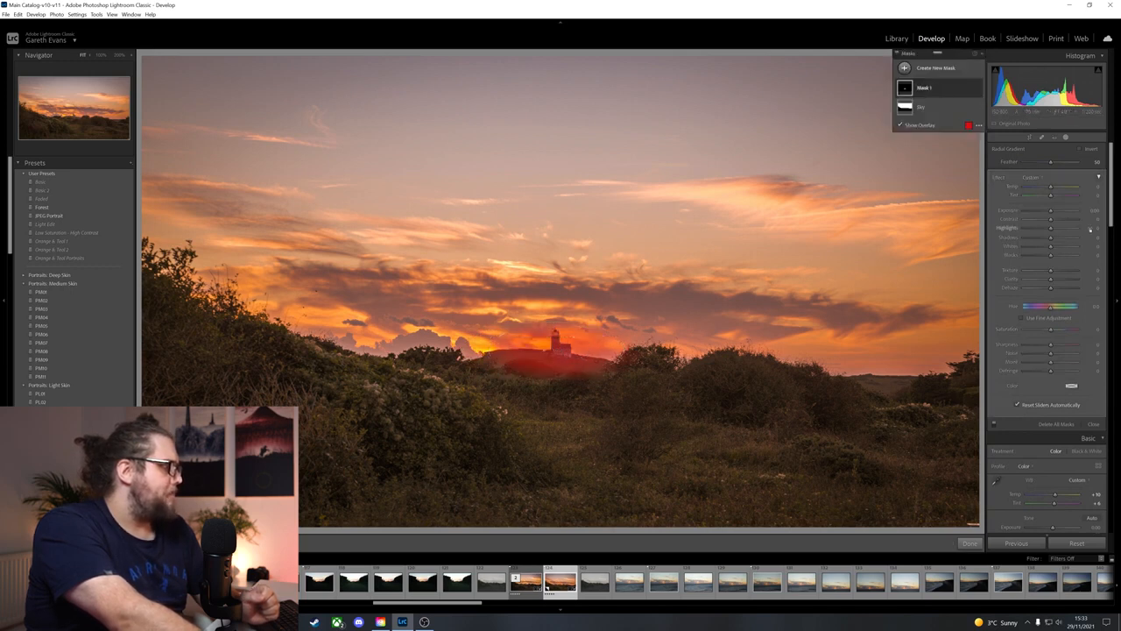
- Invert the radial gradient so it affects everything outside the lighthouse area, and make its ellipse slightly taller
left_click(941, 96)
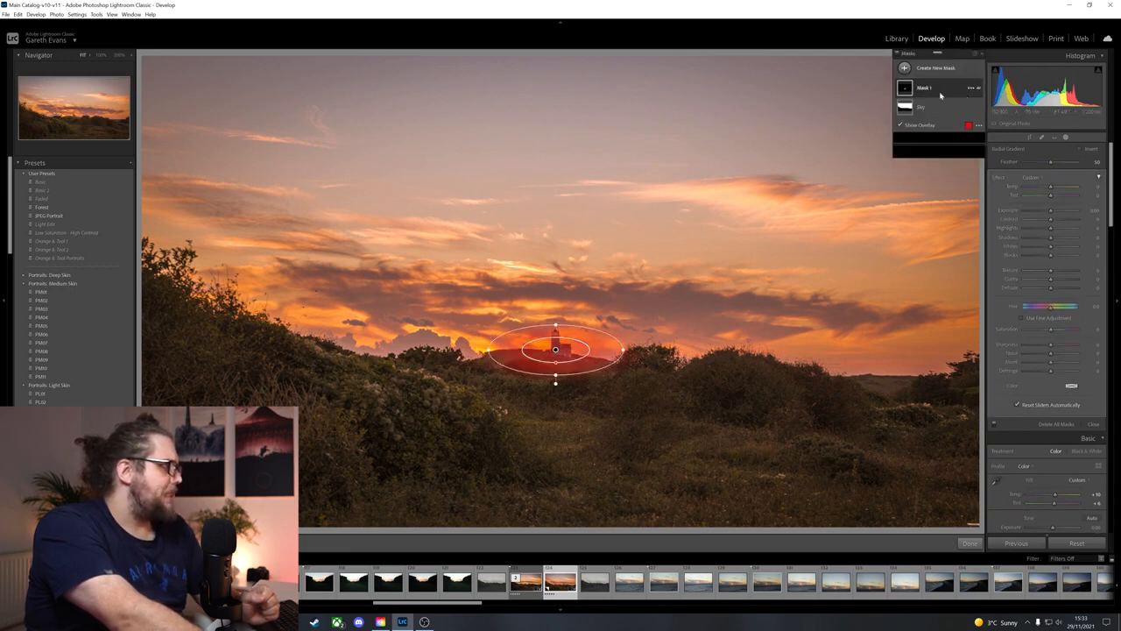
left_click(971, 103)
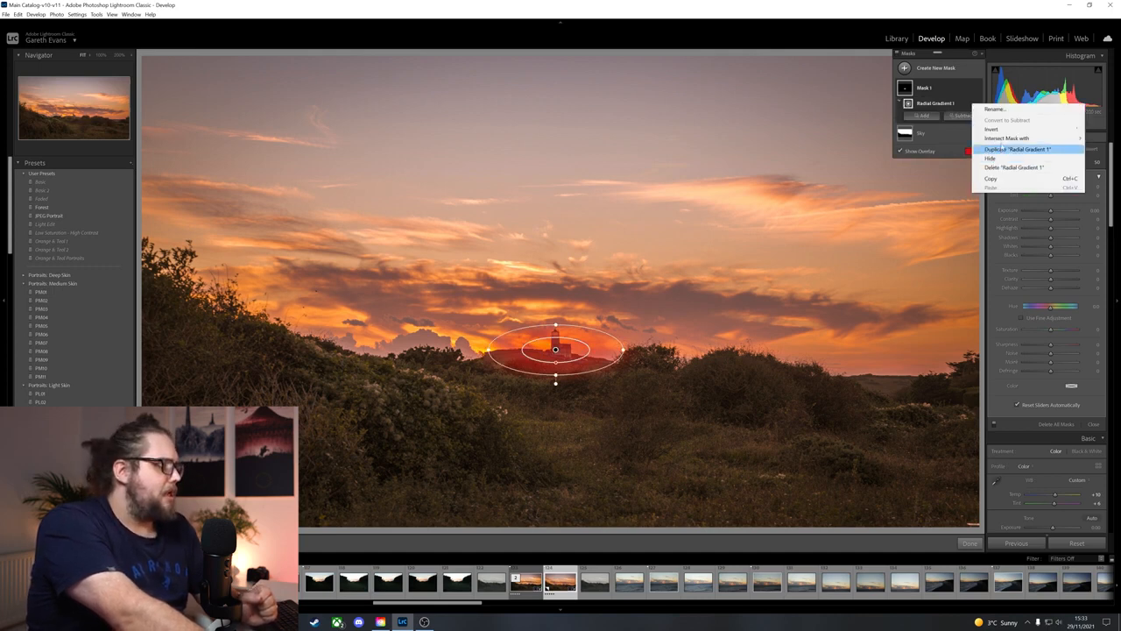
left_click(1004, 131)
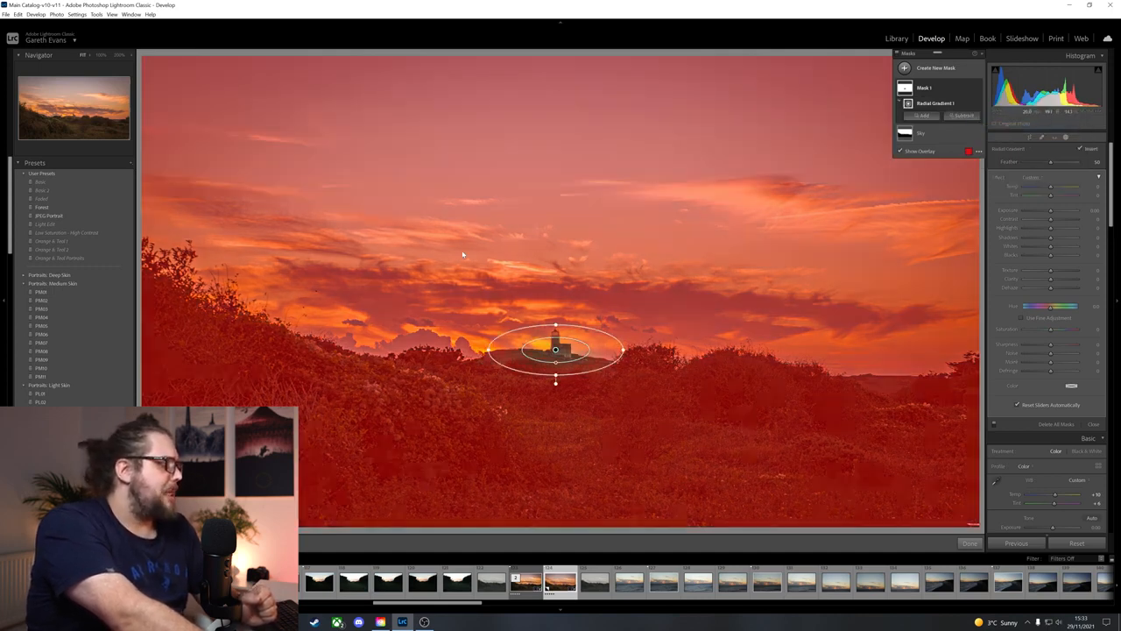
left_click_drag(557, 324, 558, 320)
- Lower the inverted radial mask's Exposure to about -0.3 and rename the mask "Inverted Subject"
left_click_drag(1055, 212, 1052, 213)
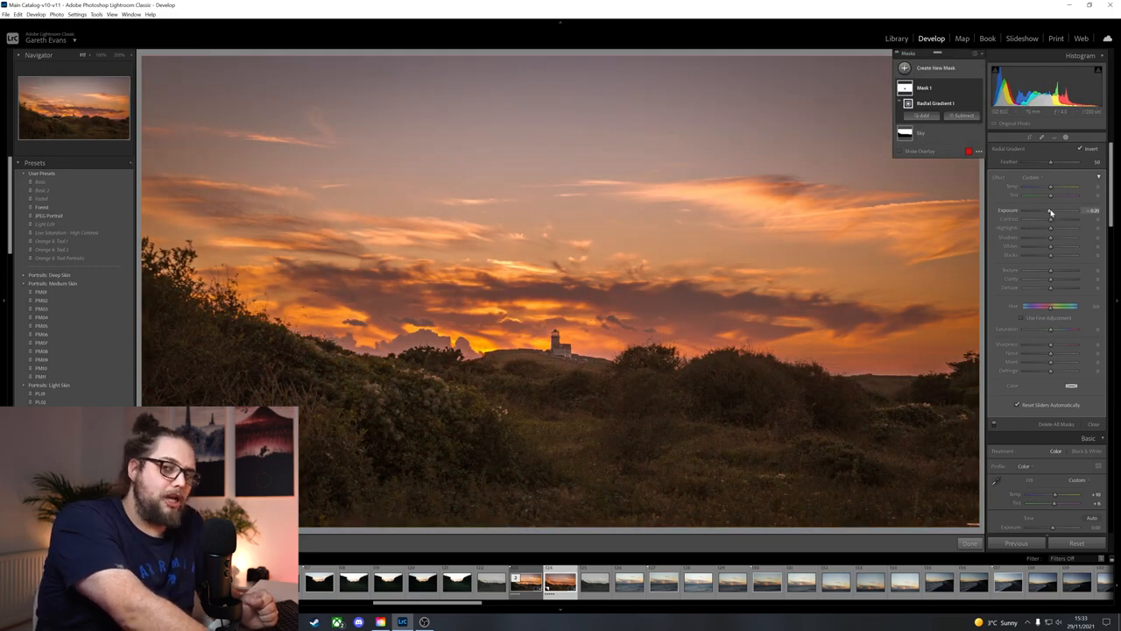
double_click(925, 90)
type("I")
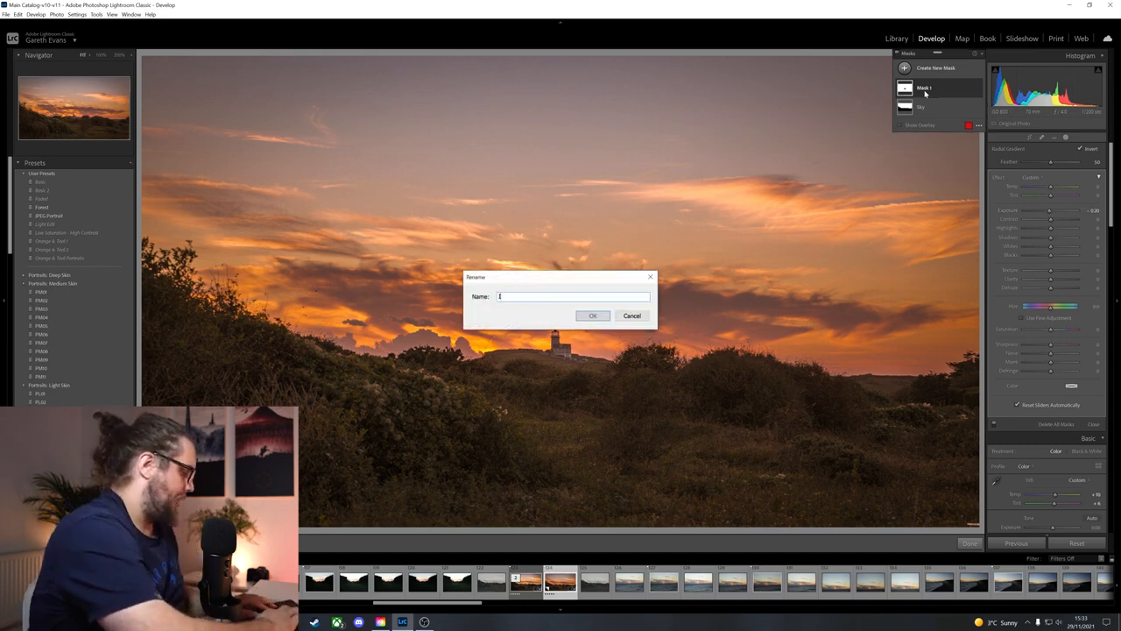
type("nverted Subject")
key("Return")
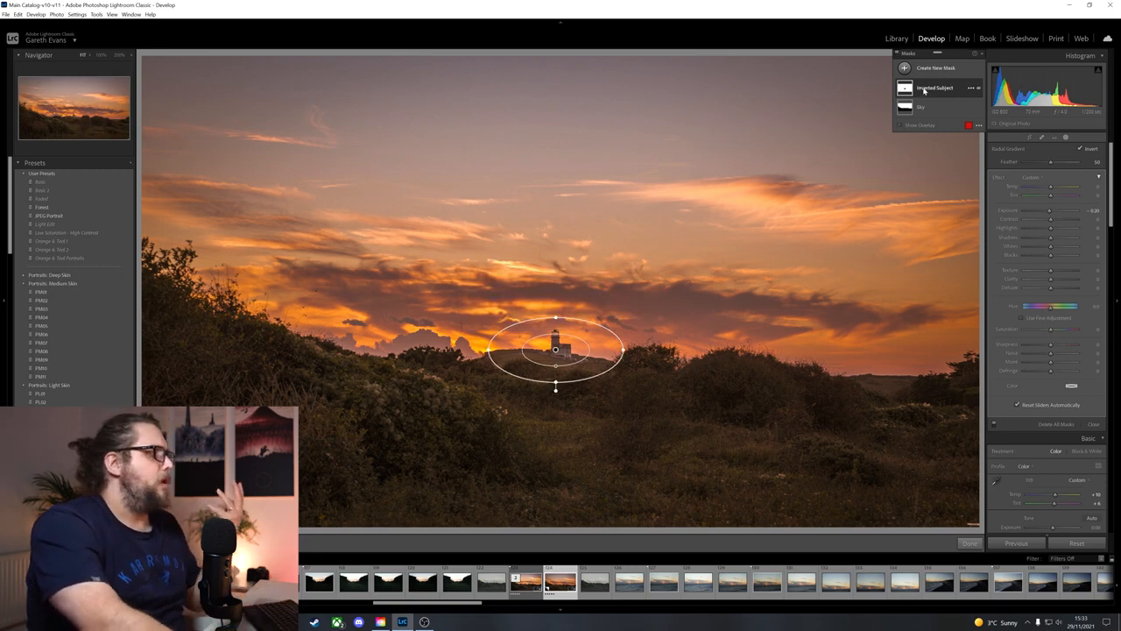
- Compare the photo with the Inverted Subject mask hidden and shown, checking the area around the lighthouse
left_click(980, 89)
left_click(980, 90)
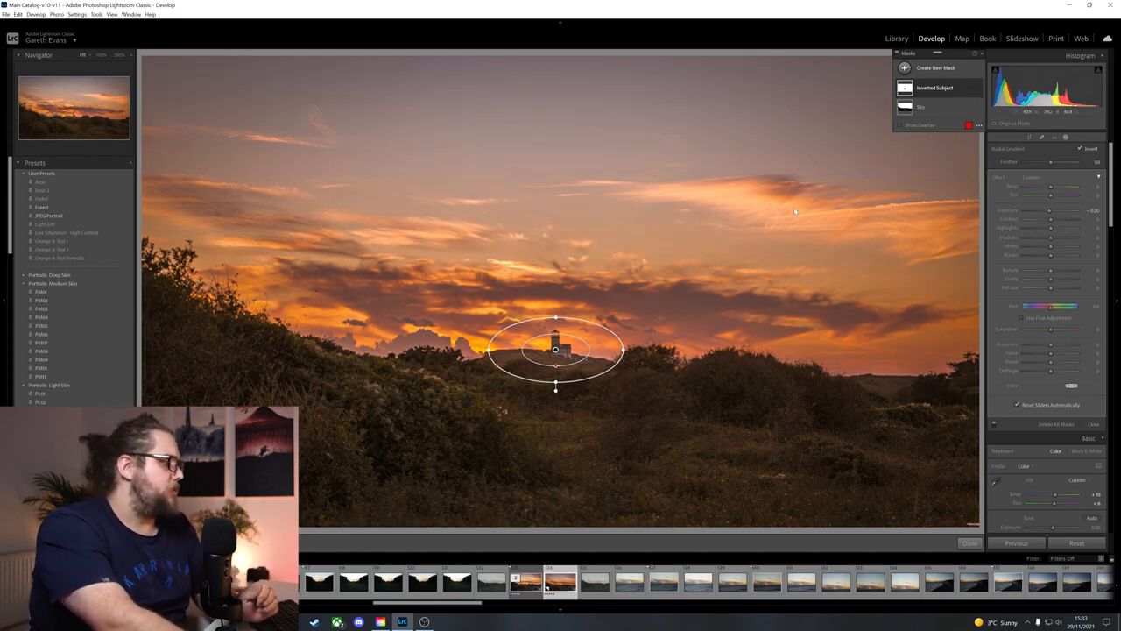
left_click(560, 350)
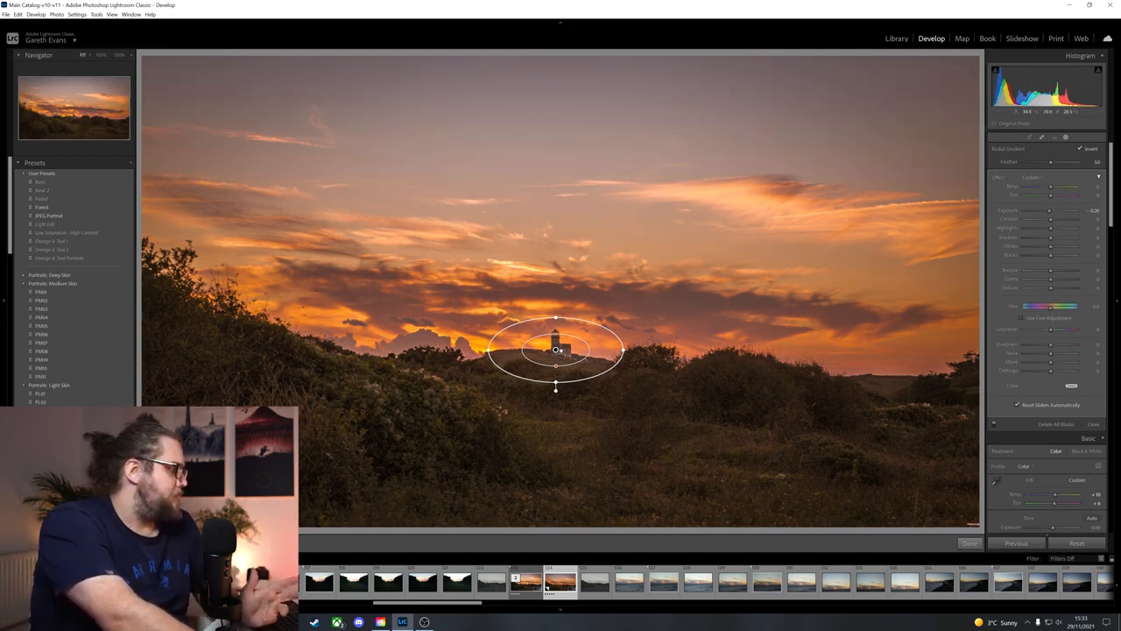
left_click_drag(562, 350, 565, 346)
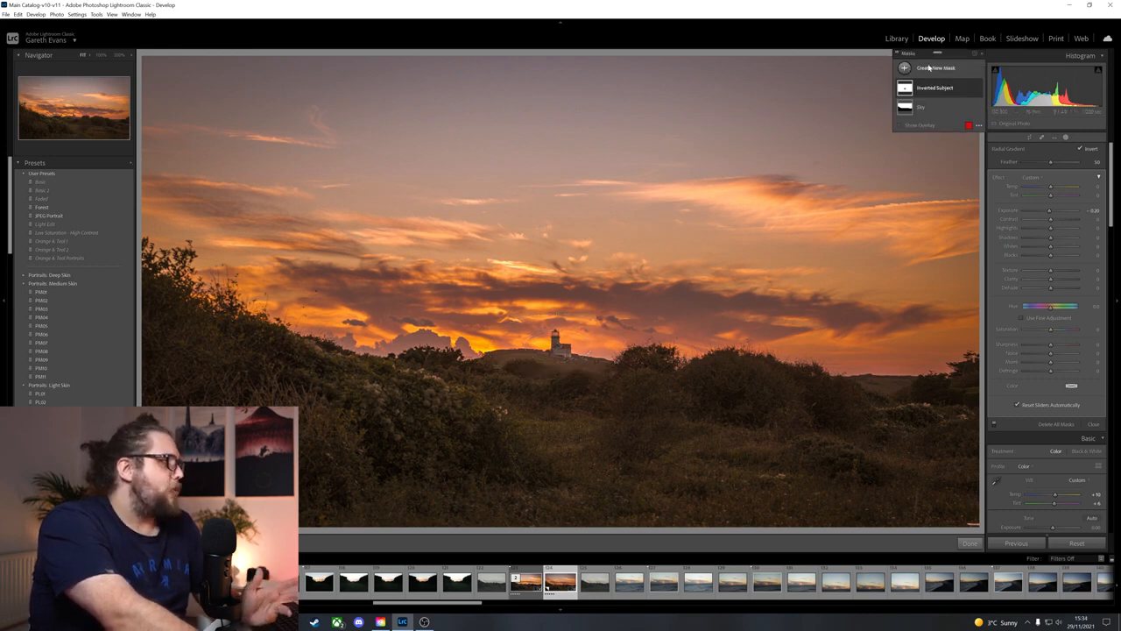
- Create a brush mask and paint over the grassy hill beneath the lighthouse with a small brush of about size 5
left_click(930, 68)
left_click(950, 113)
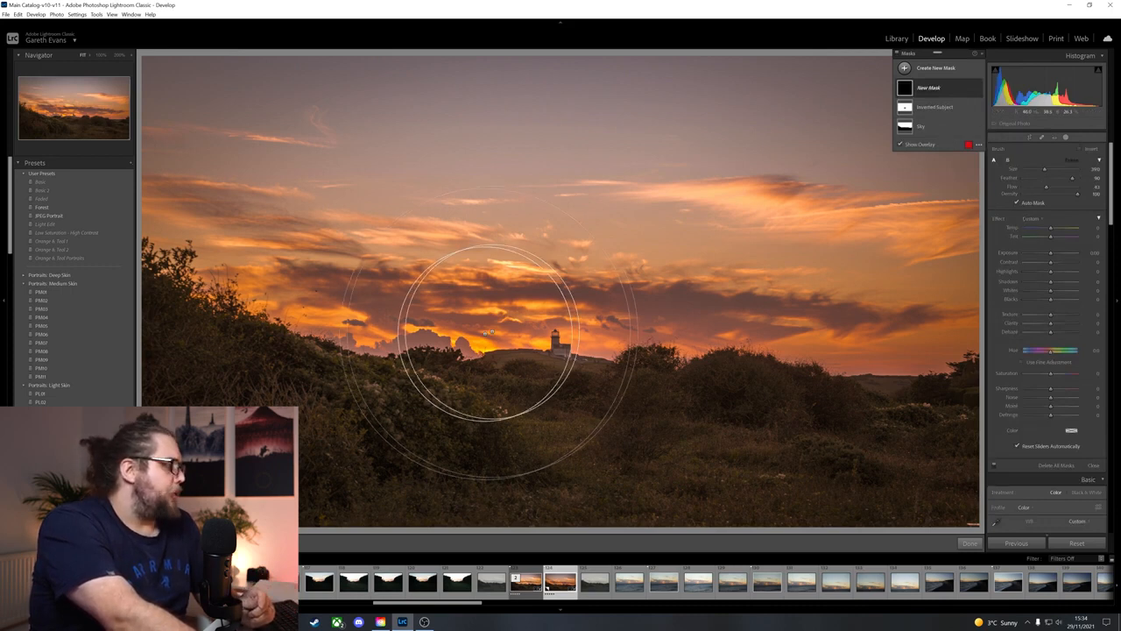
scroll(516, 346, "down", 8)
scroll(501, 352, "down", 8)
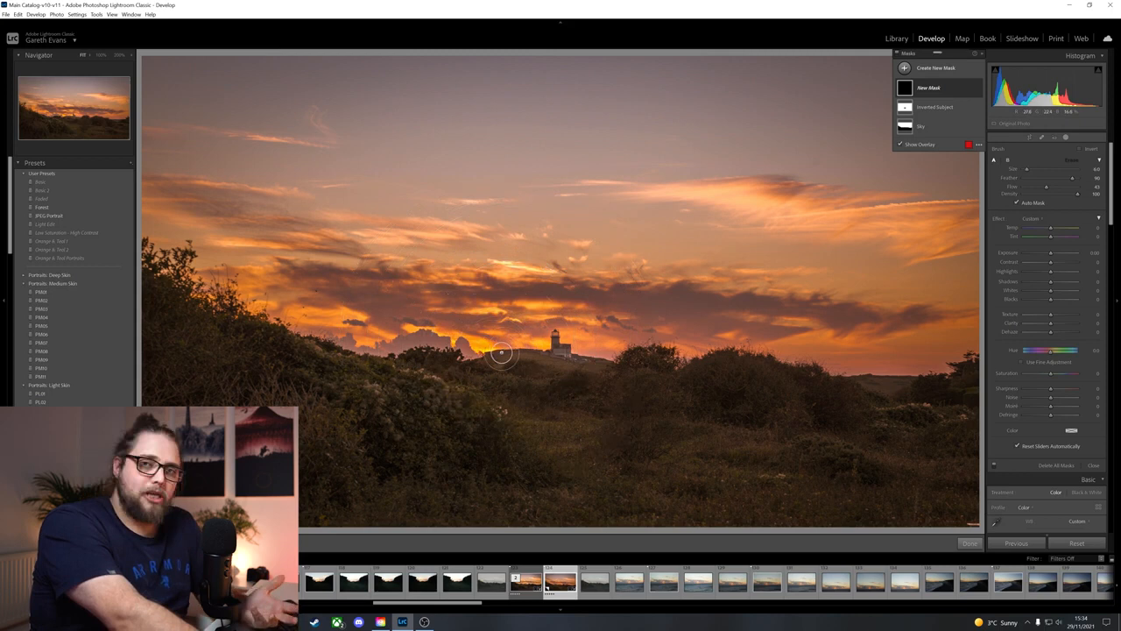
mouse_move(538, 356)
left_mouse_down()
mouse_move(485, 360)
mouse_move(606, 366)
mouse_move(524, 357)
mouse_move(579, 353)
left_mouse_up()
scroll(565, 363, "down", 2)
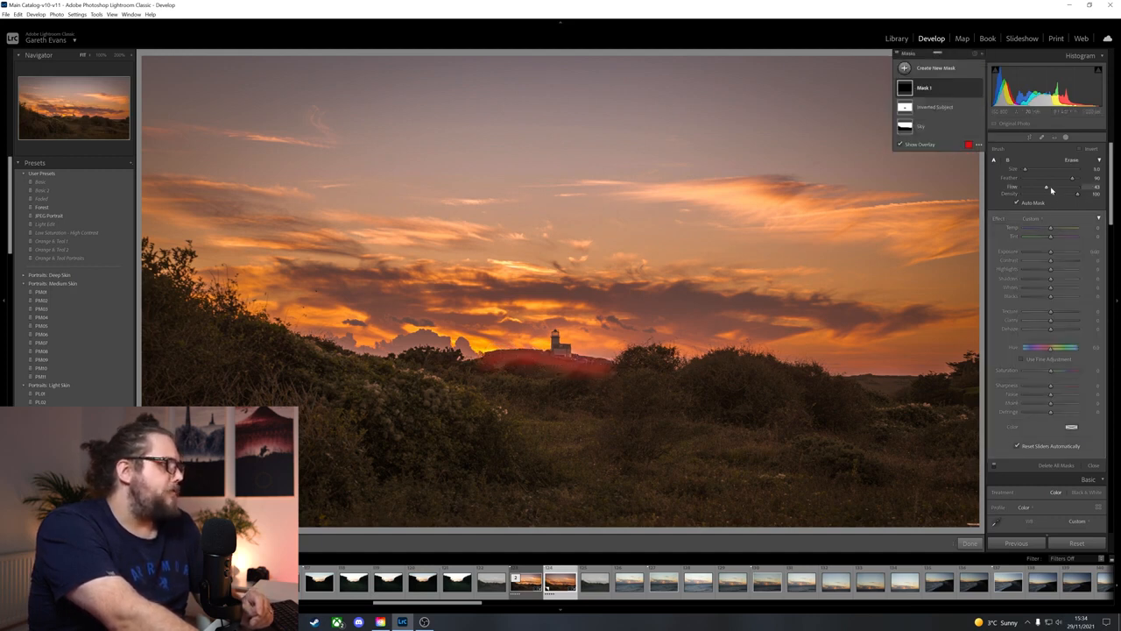
mouse_move(596, 368)
left_mouse_down()
mouse_move(493, 362)
mouse_move(568, 360)
left_mouse_up()
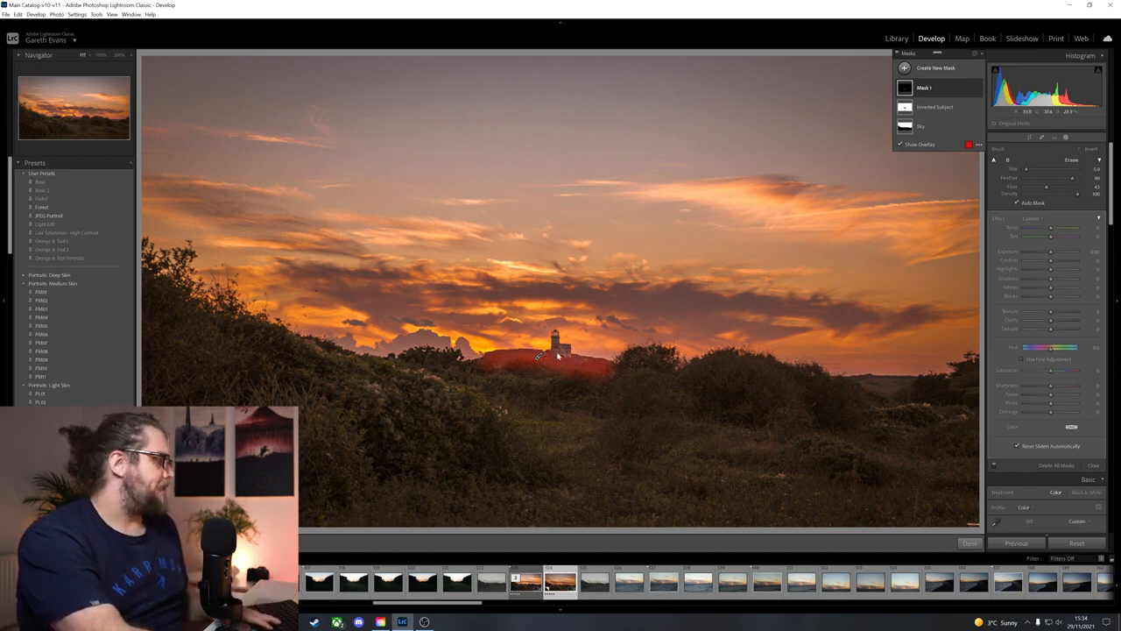
- Paint the lighthouse tower and its adjoining building into the brush mask with small, precise strokes
key("z")
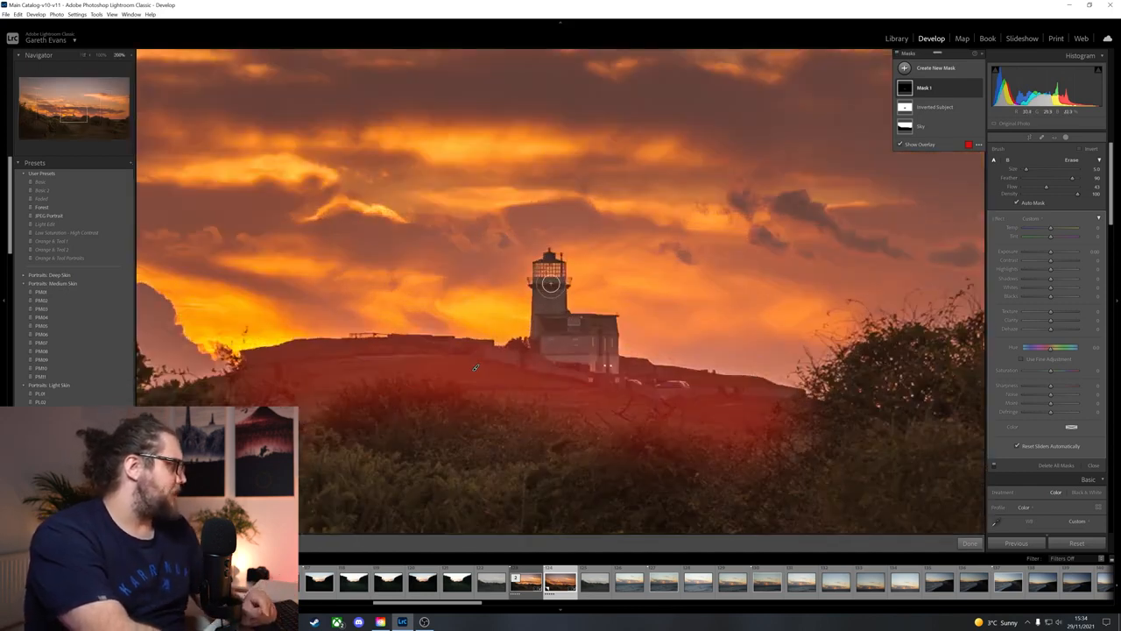
mouse_move(542, 286)
left_mouse_down()
mouse_move(551, 351)
mouse_move(550, 286)
left_mouse_up()
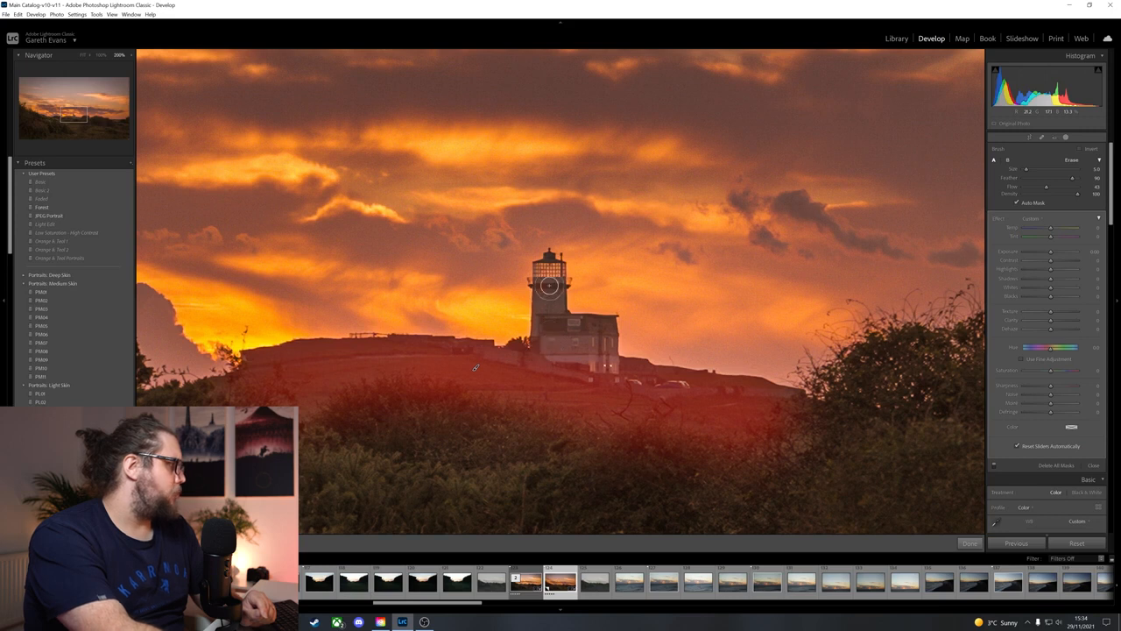
mouse_move(580, 342)
left_mouse_down()
mouse_move(603, 332)
mouse_move(605, 372)
mouse_move(593, 333)
mouse_move(534, 324)
mouse_move(539, 331)
left_mouse_up()
scroll(603, 371, "up", 3)
scroll(550, 302, "down", 2)
left_click(550, 290)
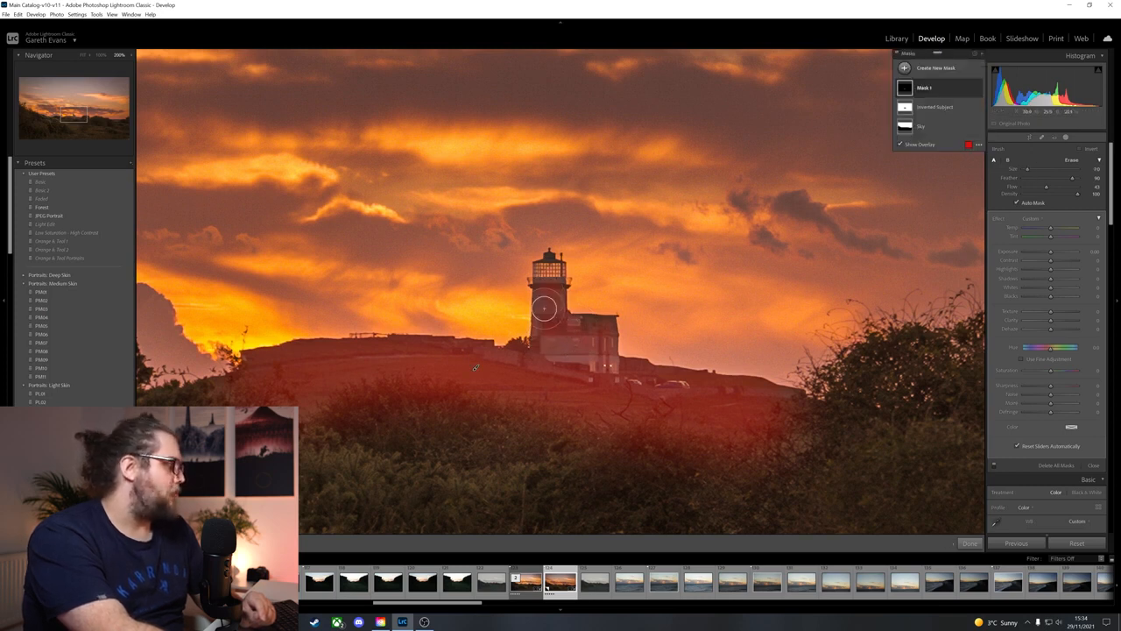
mouse_move(542, 337)
left_mouse_down()
mouse_move(553, 316)
mouse_move(607, 338)
left_mouse_up()
left_click(599, 328)
scroll(549, 280, "down", 1)
mouse_move(542, 281)
left_mouse_down()
mouse_move(561, 295)
mouse_move(538, 285)
mouse_move(544, 264)
mouse_move(557, 329)
left_mouse_up()
- Extend the brush mask across the hillside left of the lighthouse and touch up the tower and building
mouse_move(228, 381)
left_mouse_down()
mouse_move(212, 379)
mouse_move(224, 387)
left_mouse_up()
left_click_drag(307, 401, 372, 377)
left_click_drag(434, 360, 483, 366)
mouse_move(546, 319)
left_mouse_down()
mouse_move(542, 331)
mouse_move(547, 289)
mouse_move(563, 312)
left_mouse_up()
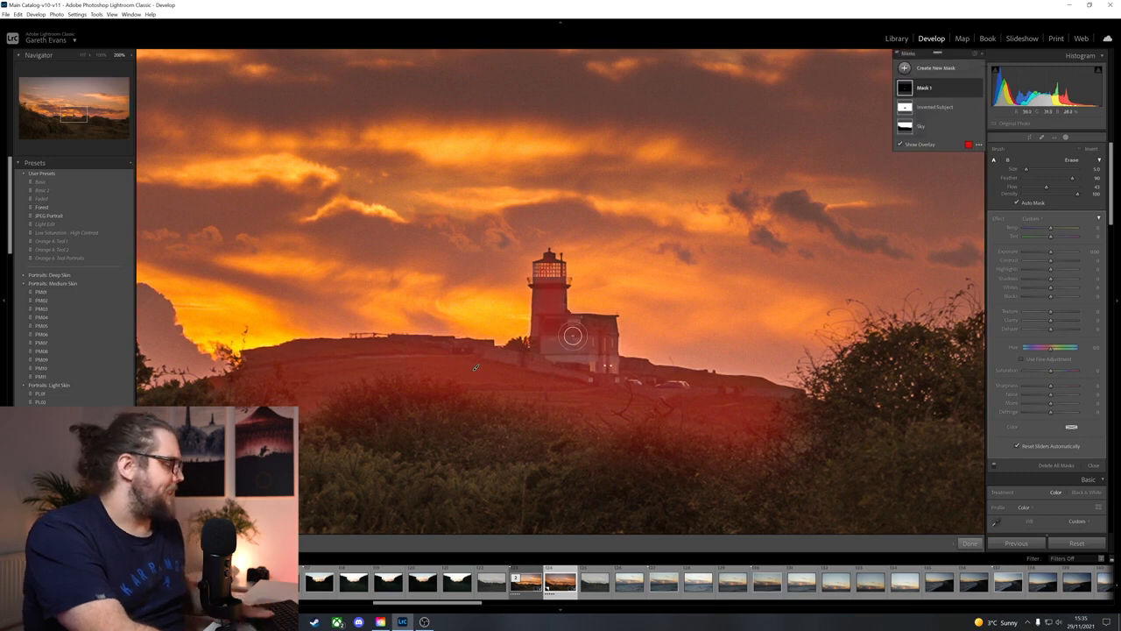
- Brighten the brushed lighthouse and hill by raising the mask's Exposure to about 0.5
key("z")
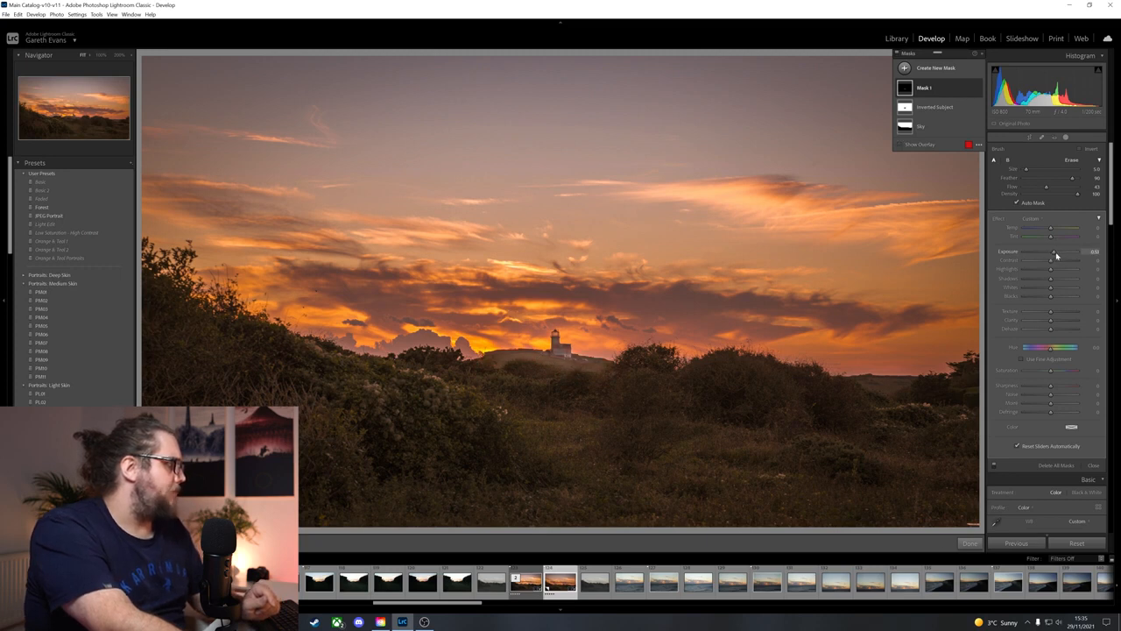
left_click_drag(1056, 254, 1058, 254)
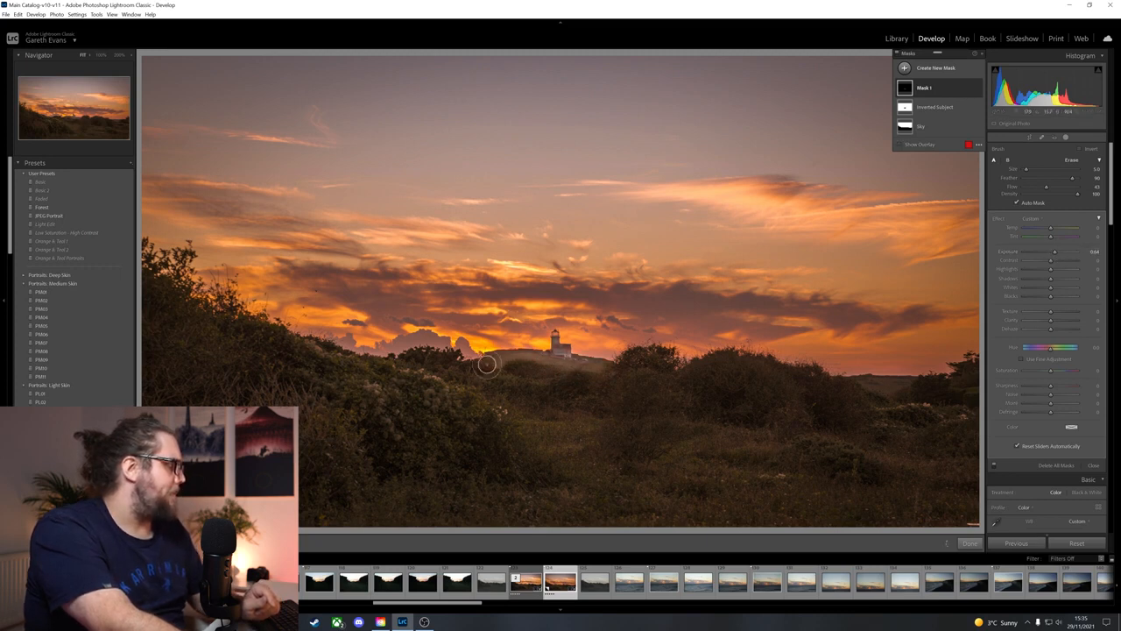
left_click_drag(495, 355, 516, 361)
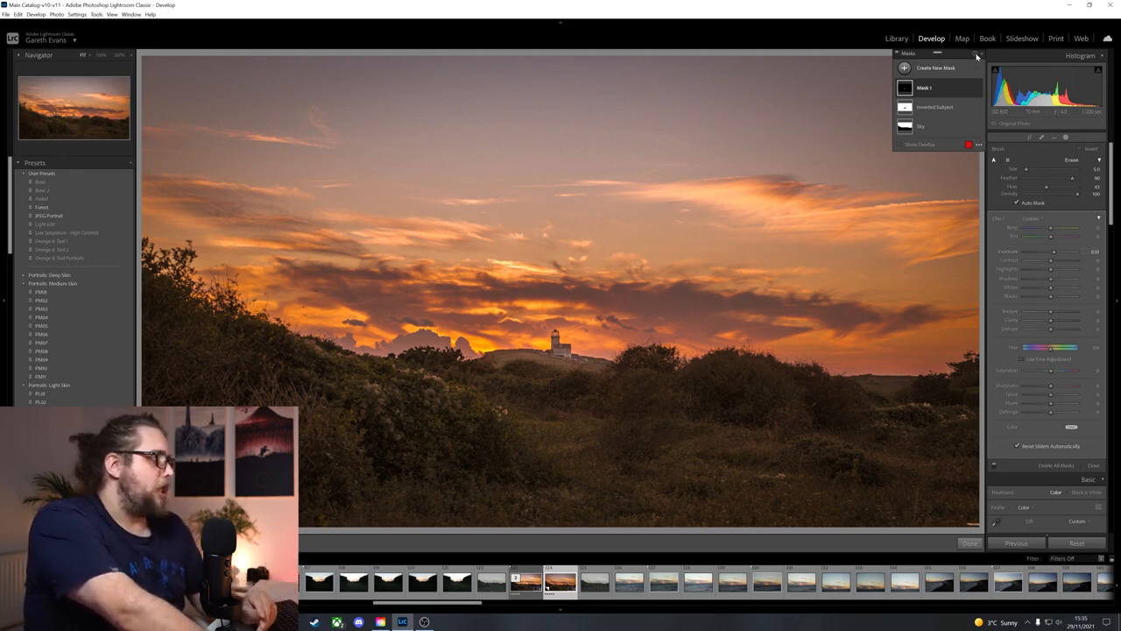
- Rename the brush mask "Lighthouse"
double_click(926, 90)
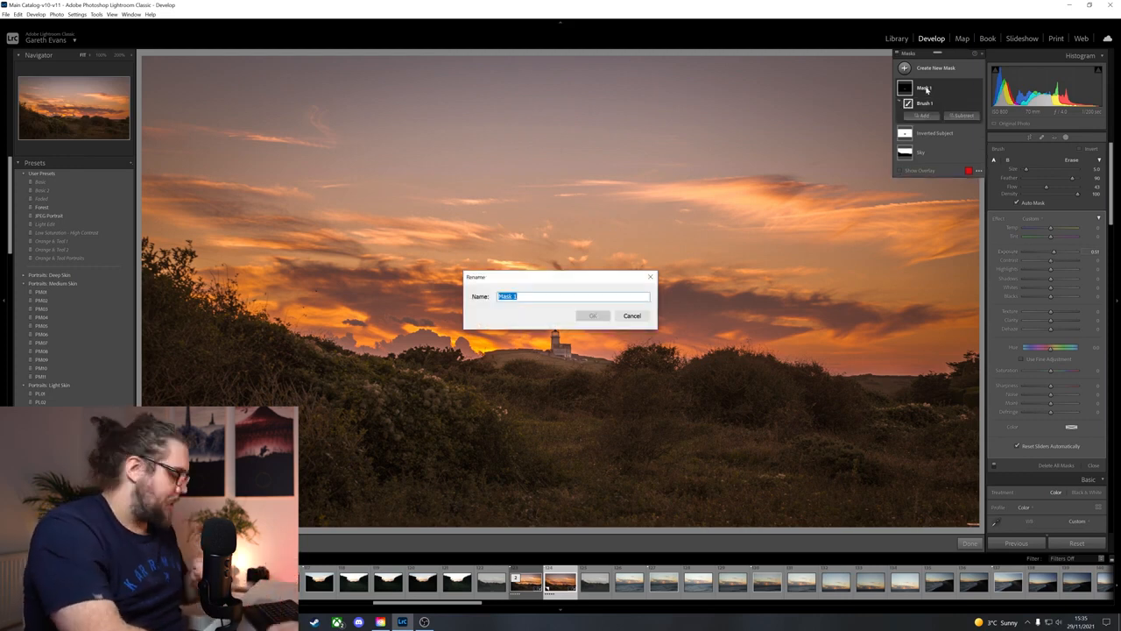
type("Ligh")
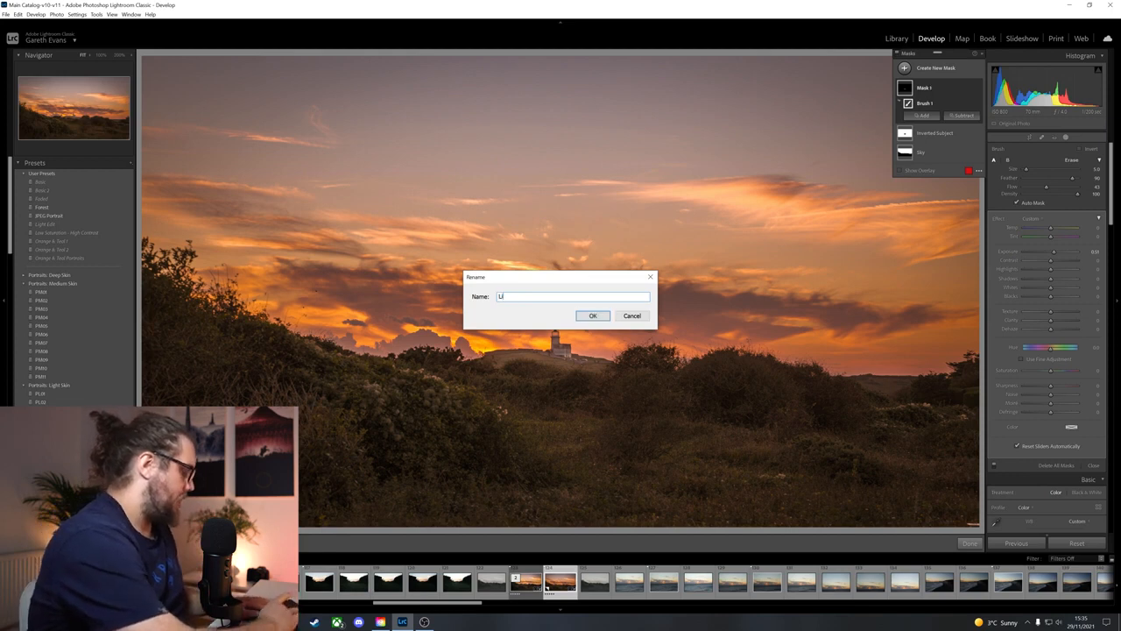
type("thouse")
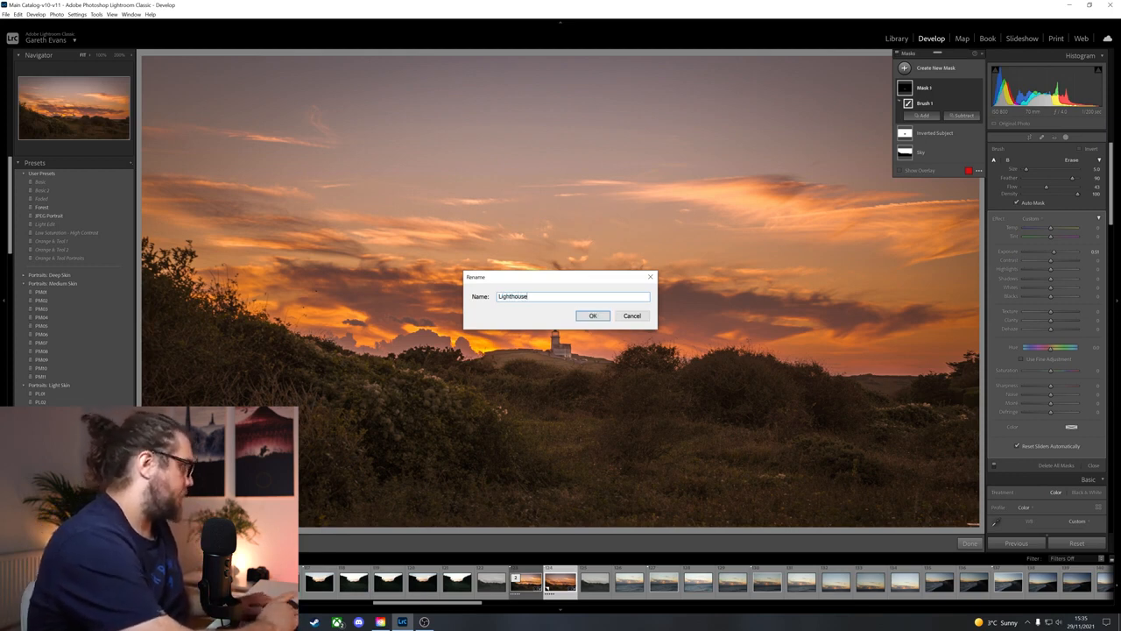
key("Return")
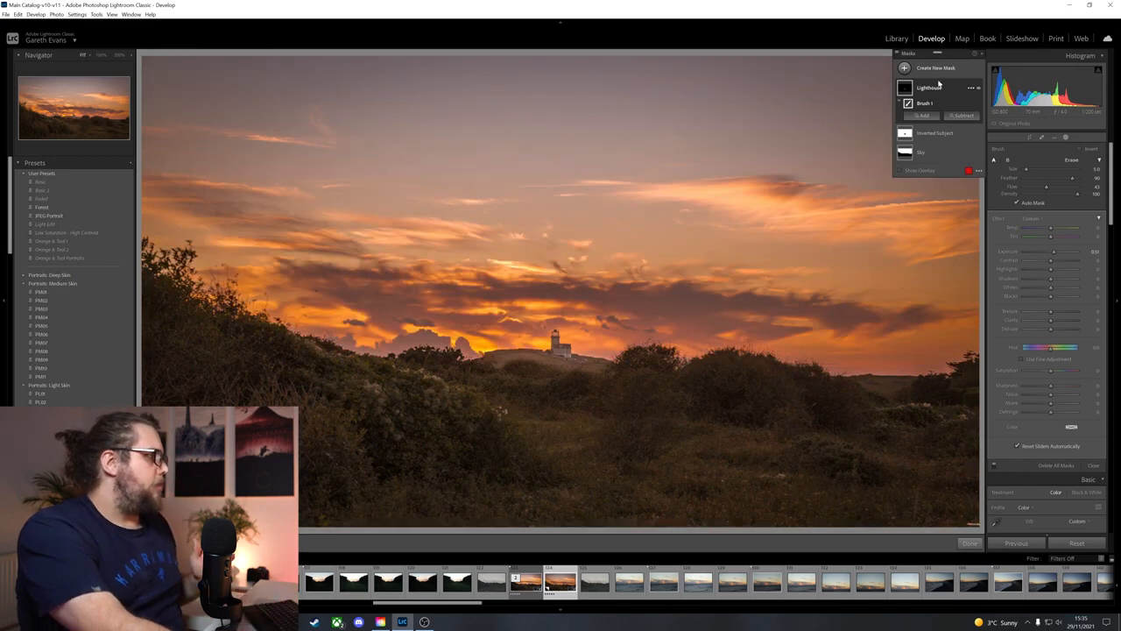
- Raise the Lighthouse mask's Clarity to about 24
left_click(935, 69)
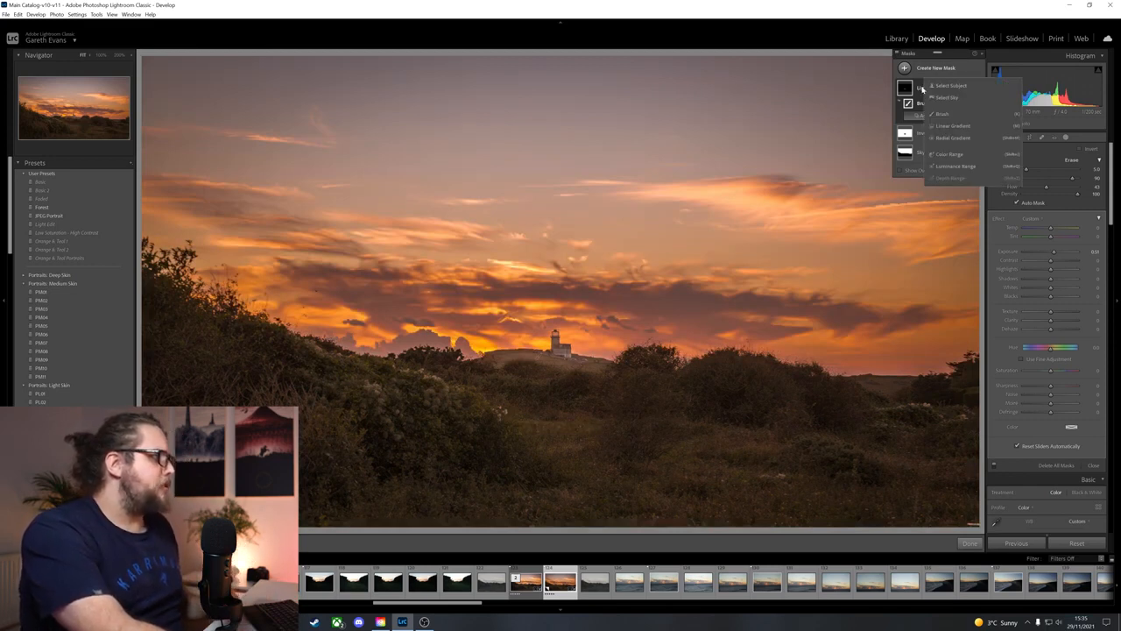
left_click(922, 88)
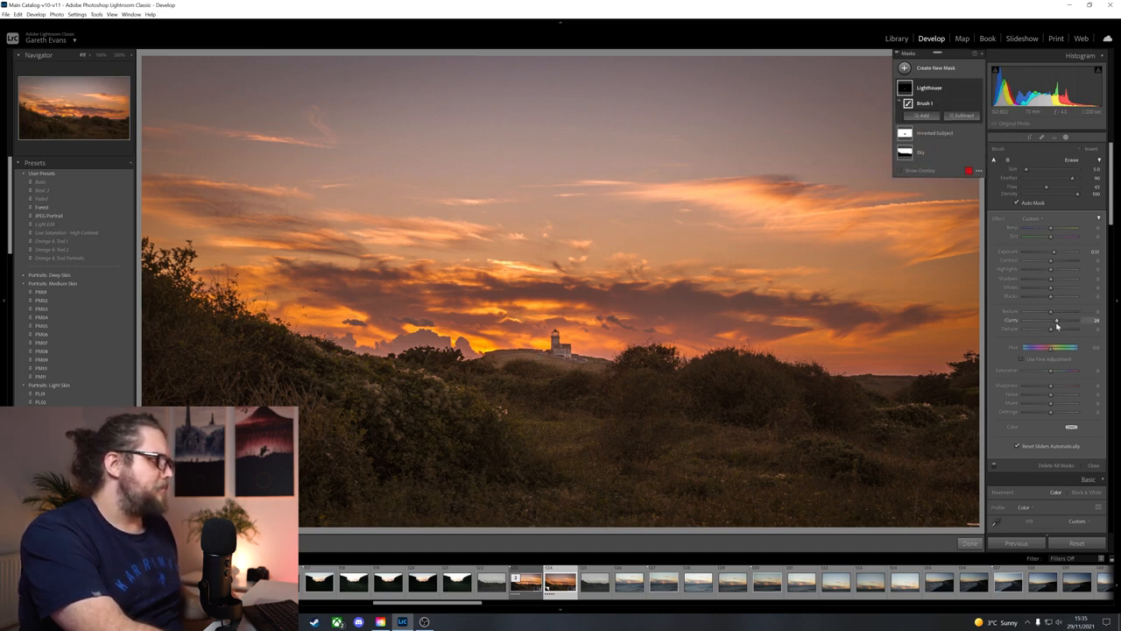
- Add a linear gradient mask rising from the foreground into the lower sky, with Clarity about 30 and Exposure about -0.5
left_click(925, 70)
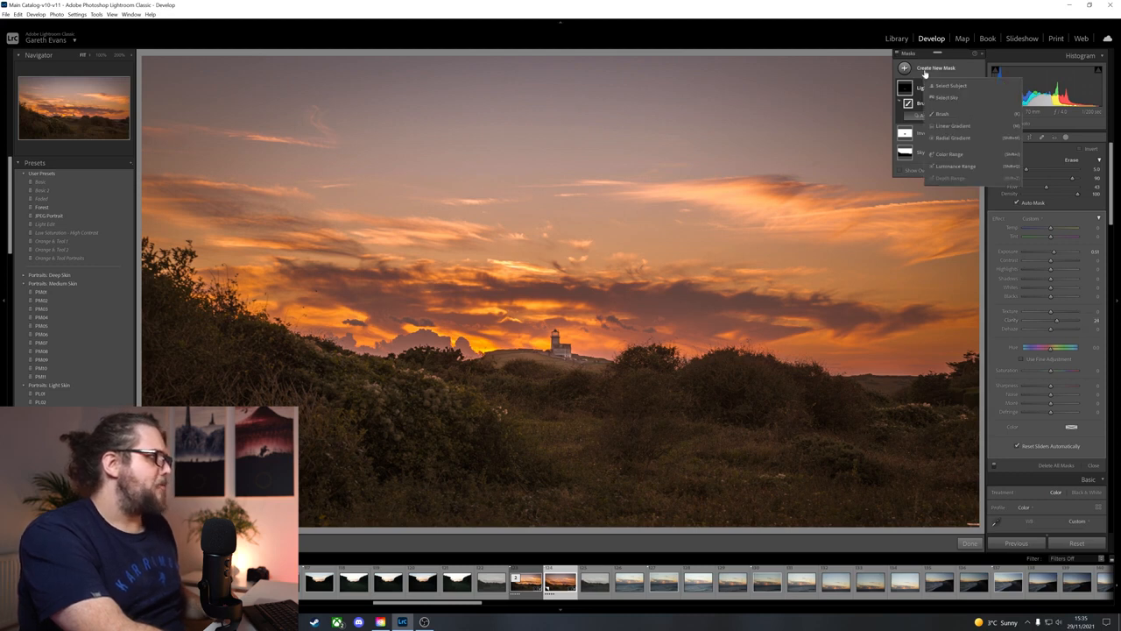
left_click(952, 126)
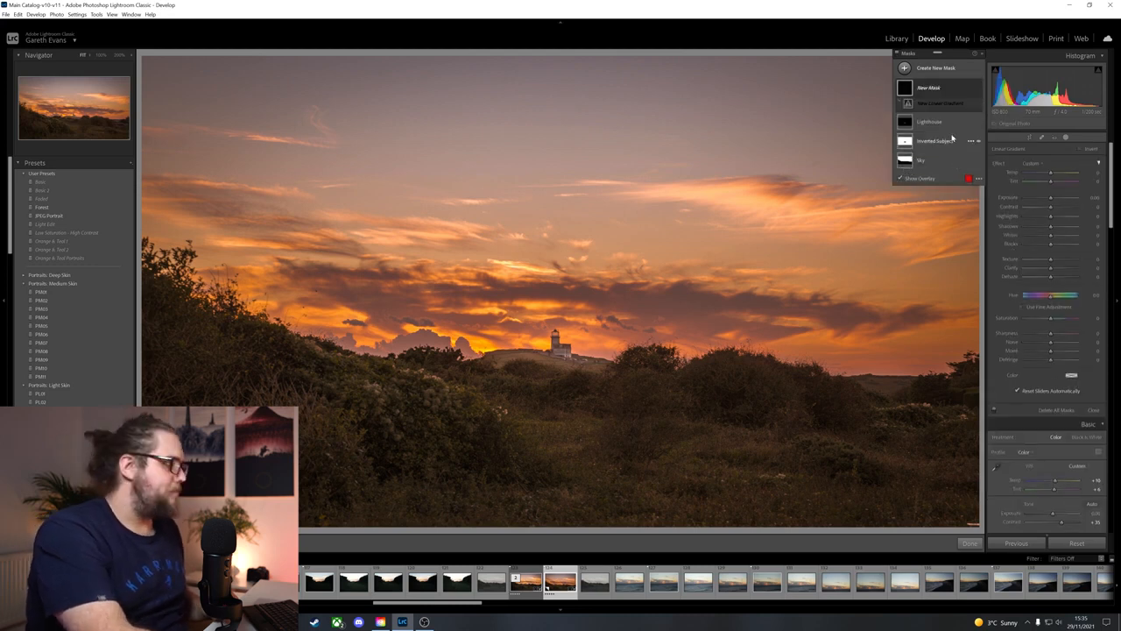
left_click_drag(574, 474, 576, 303)
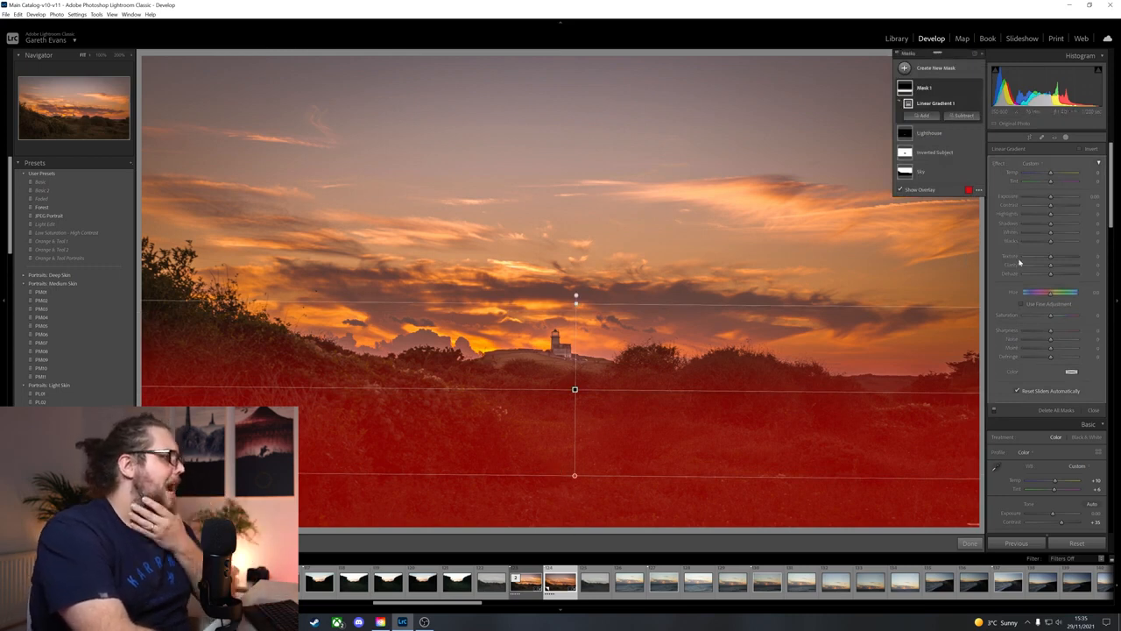
left_click_drag(1050, 265, 1057, 271)
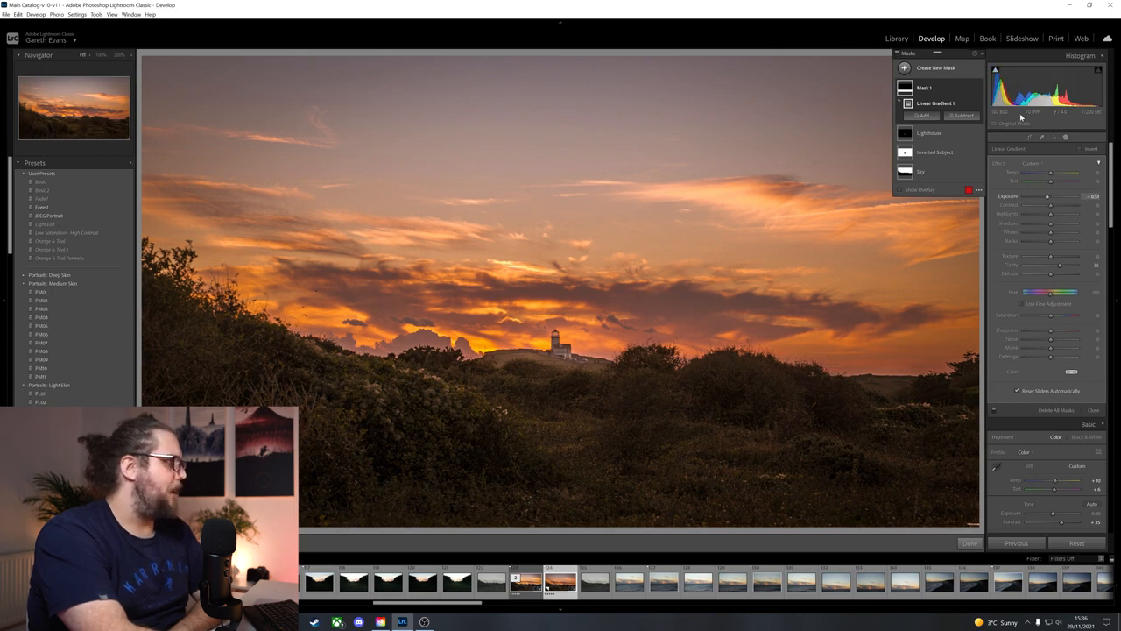
- Rename the linear gradient mask "Foreground" and finish masking
double_click(933, 89)
type("Foreground")
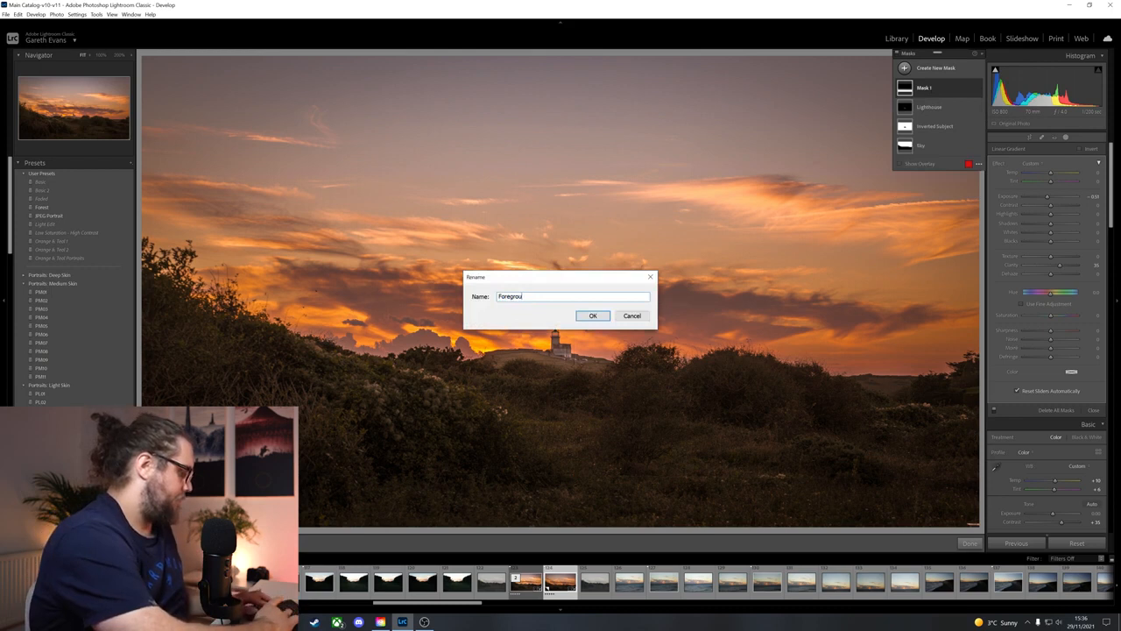
key("Return")
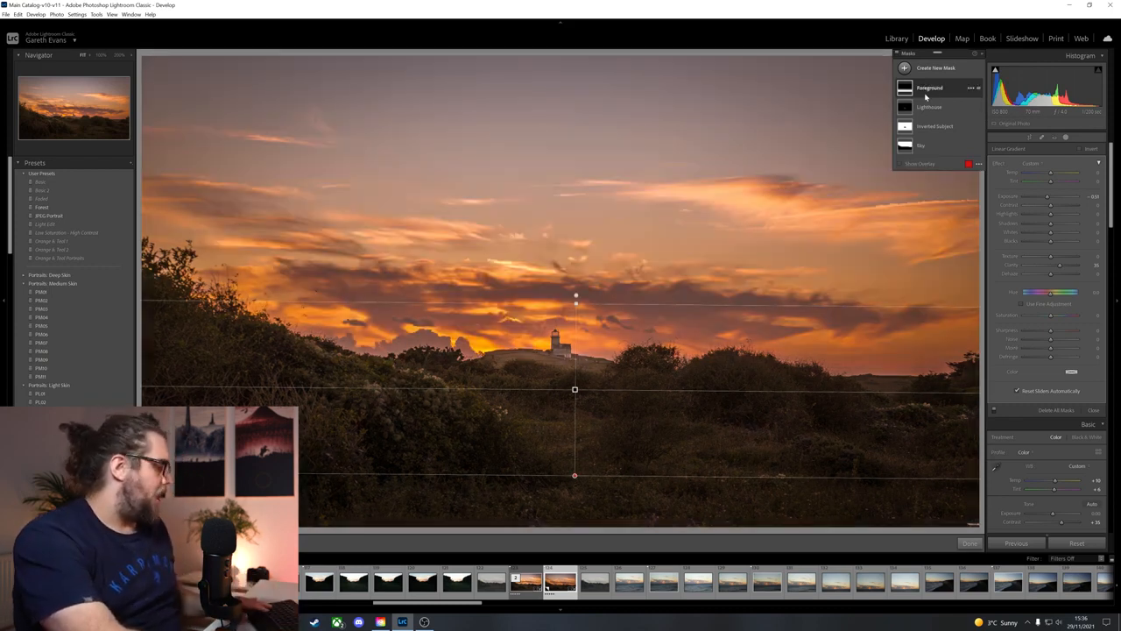
left_click(970, 544)
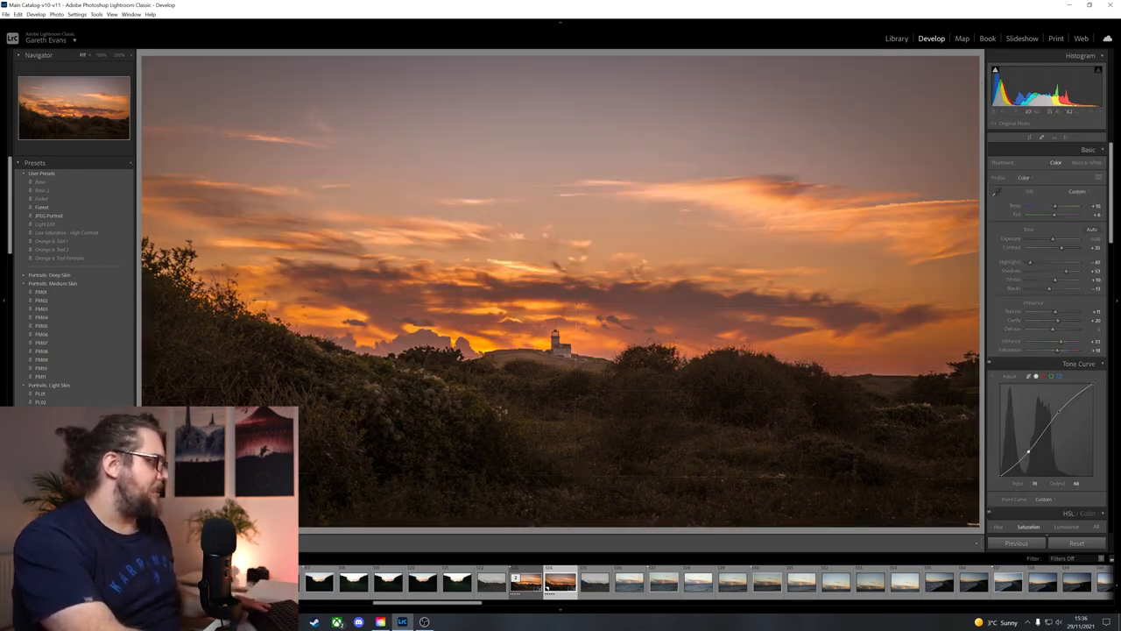
- Compare the edited photo with the original, first full-frame and side by side
key("backslash")
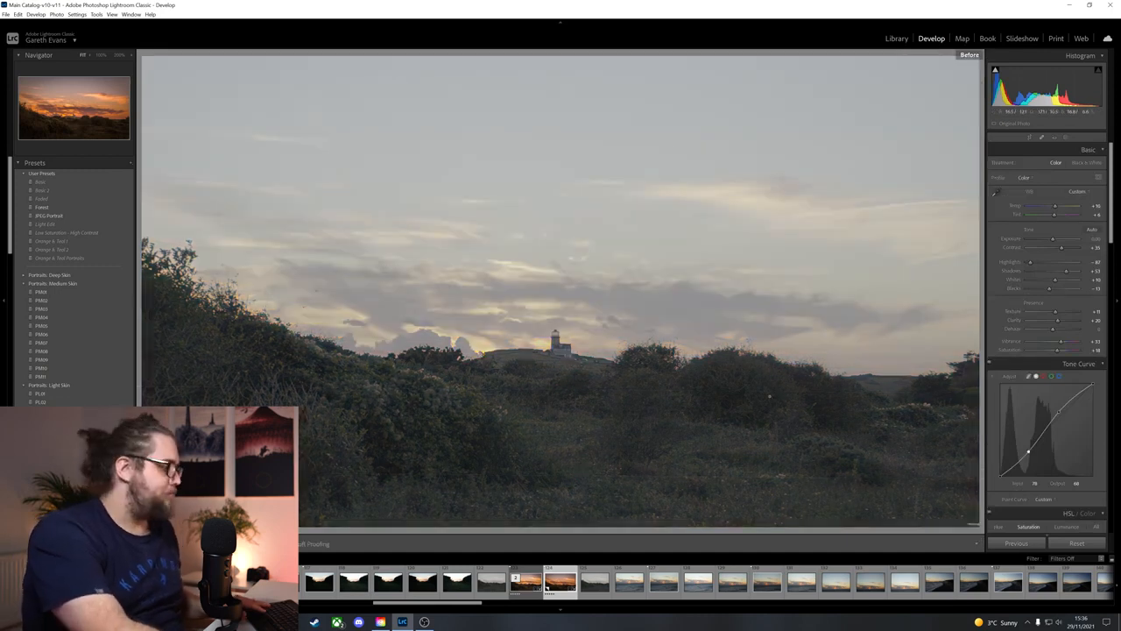
key("backslash")
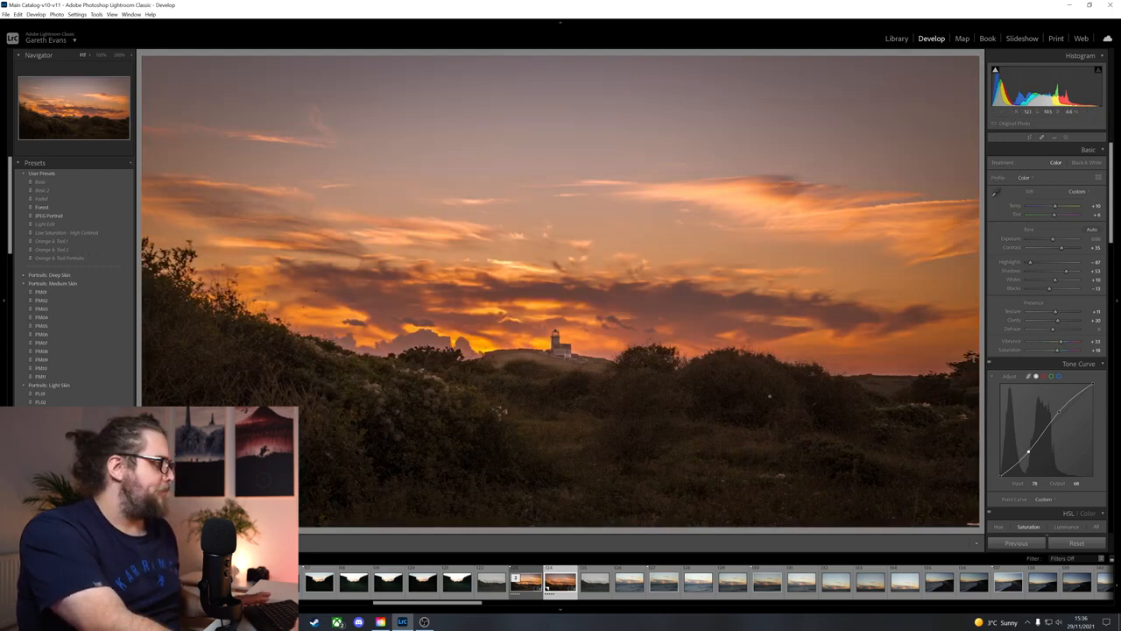
key("y")
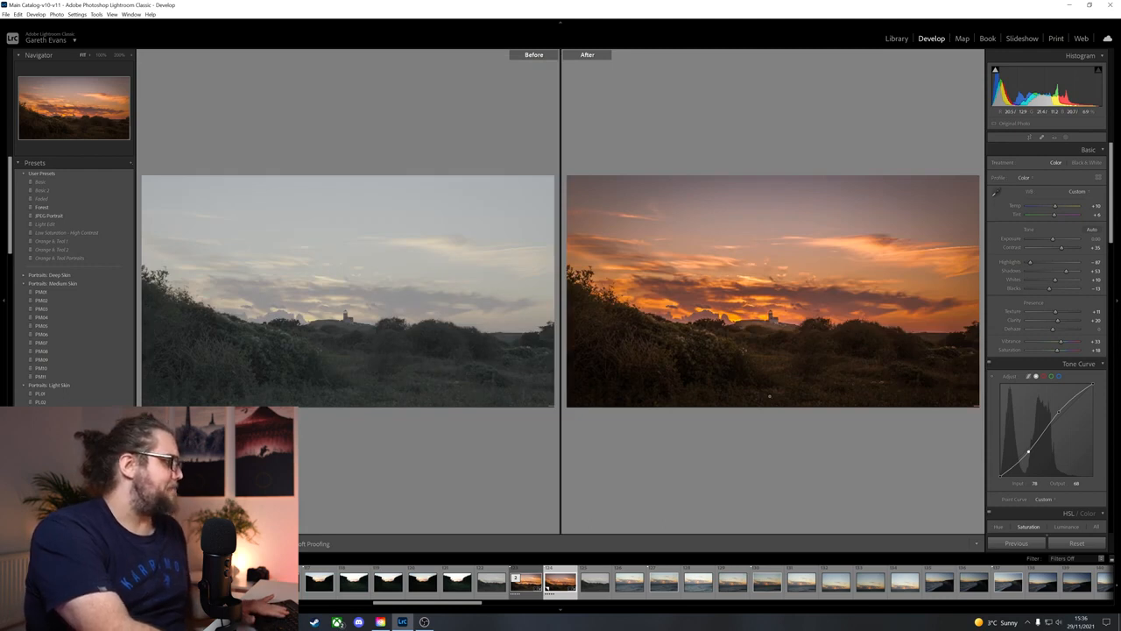
key("y")
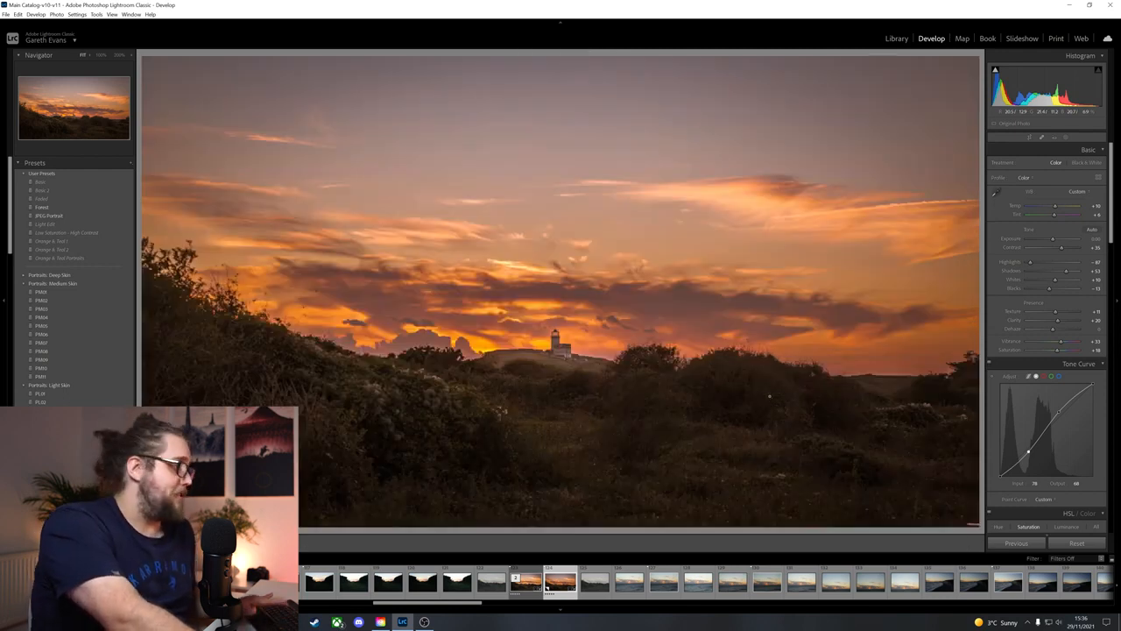
- Paint a new large brush mask across the upper sky and cool it by lowering Temp to about -10
left_click(1067, 138)
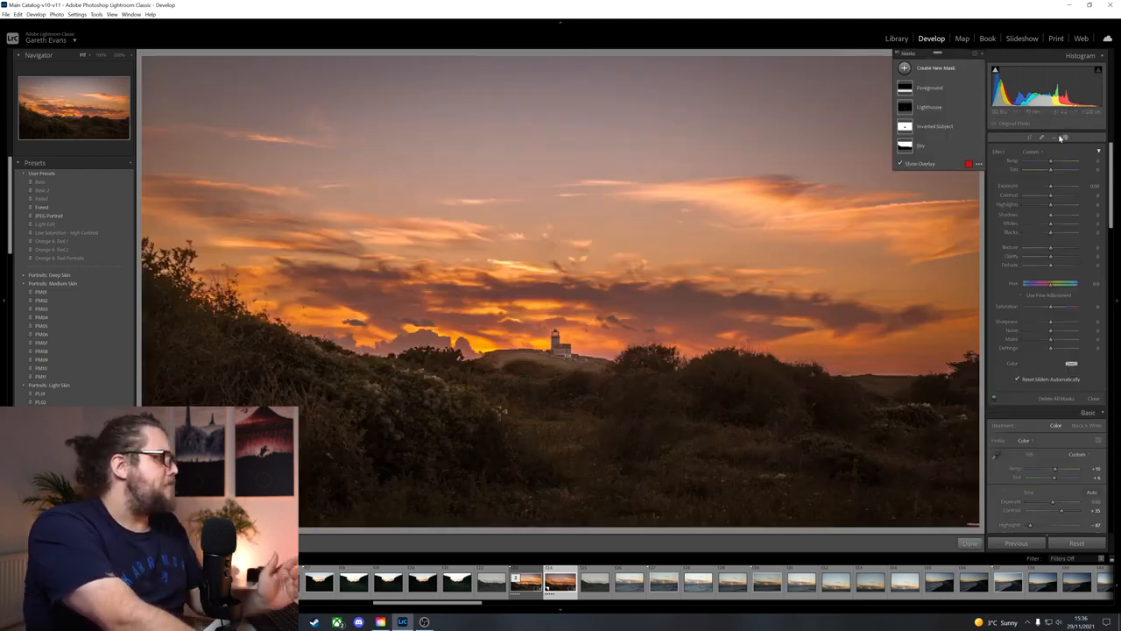
left_click(933, 108)
key("k")
scroll(755, 108, "up", 10)
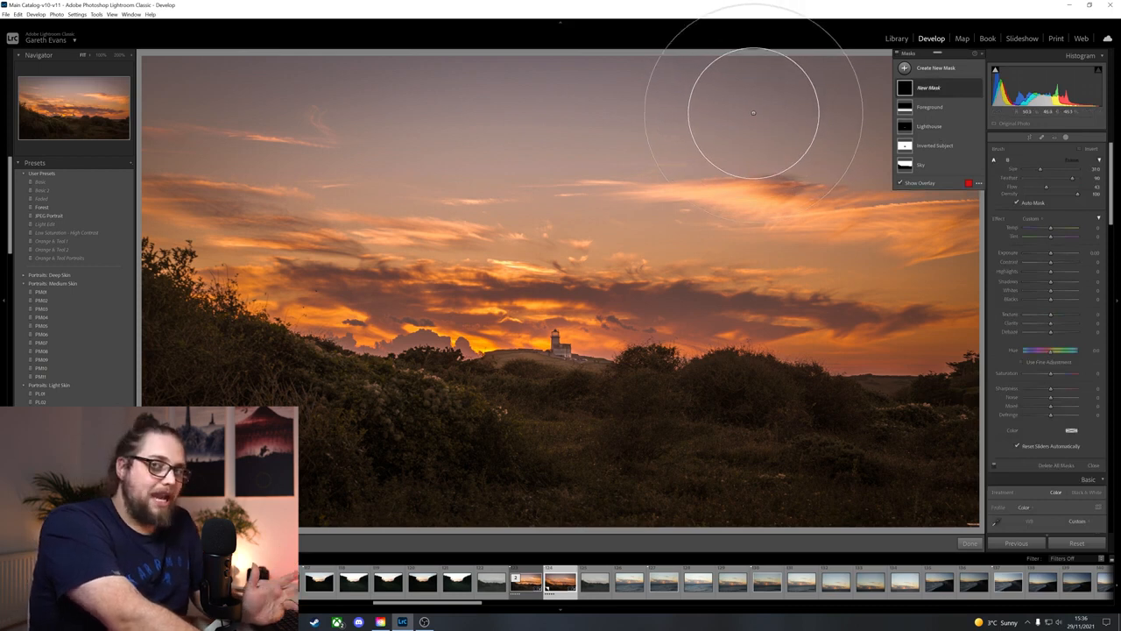
mouse_move(744, 112)
left_mouse_down()
mouse_move(843, 107)
mouse_move(450, 113)
mouse_move(50, 181)
mouse_move(213, 138)
mouse_move(582, 165)
mouse_move(851, 212)
left_mouse_up()
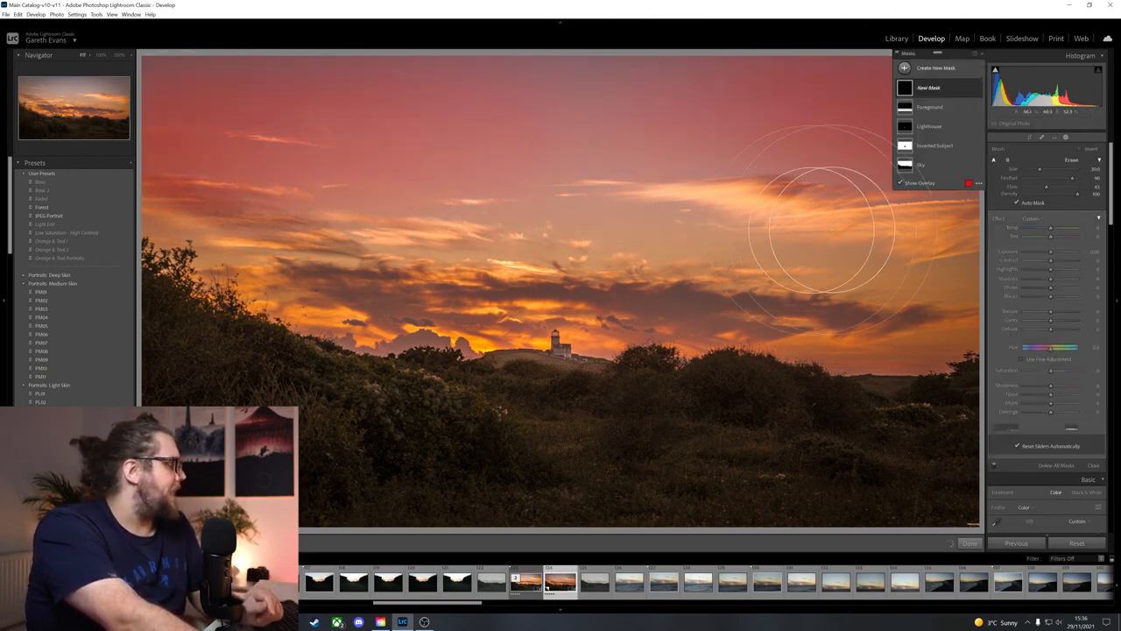
left_click_drag(1053, 230, 1051, 233)
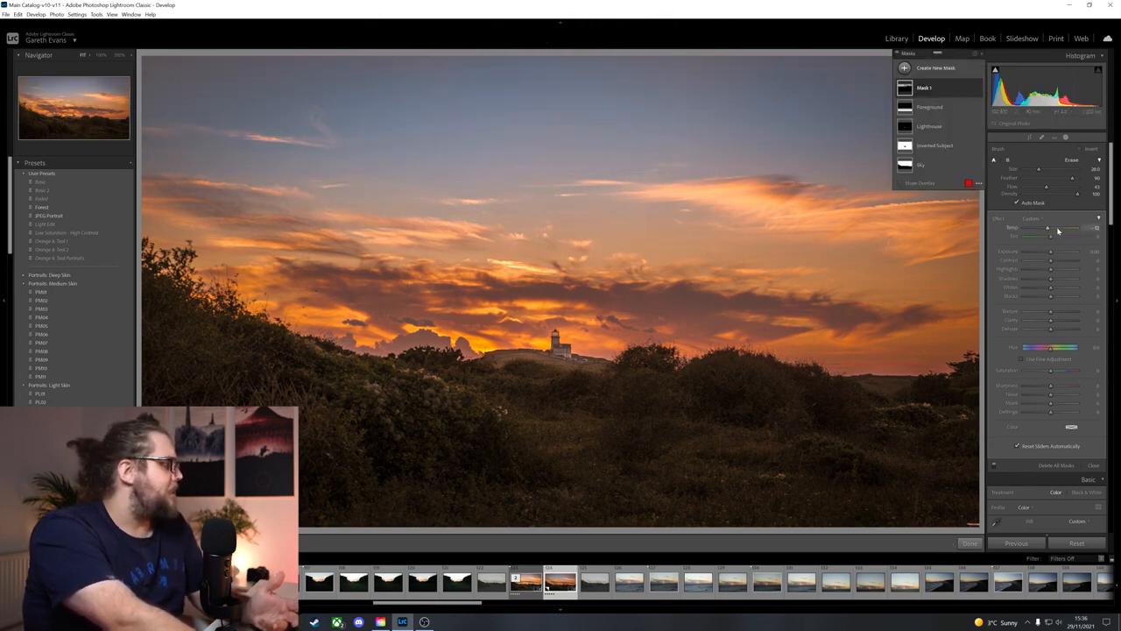
left_click(970, 543)
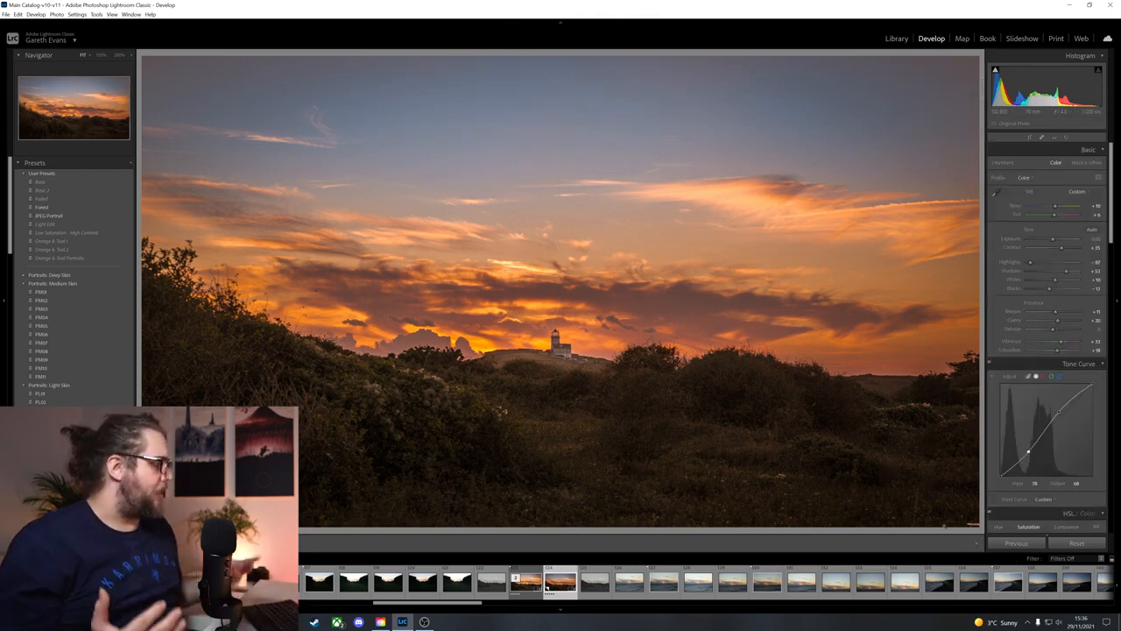
- Rename the upper-sky brush mask "Sky Top" and darken it by lowering Exposure to about -0.6
left_click(1065, 138)
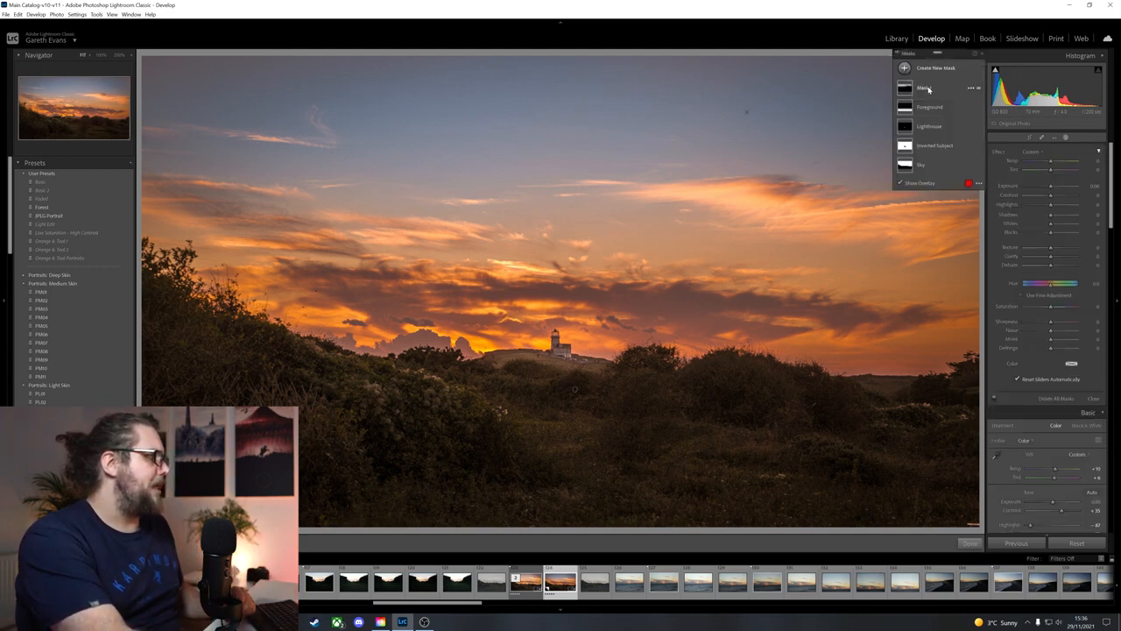
left_click(927, 89)
double_click(927, 89)
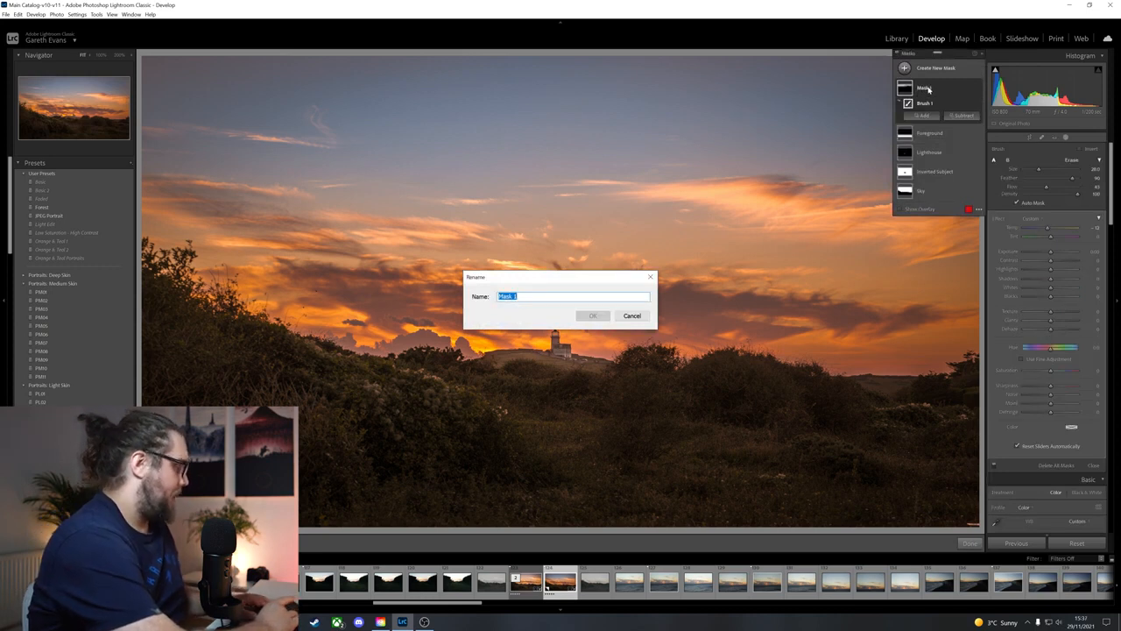
type("Sky Top")
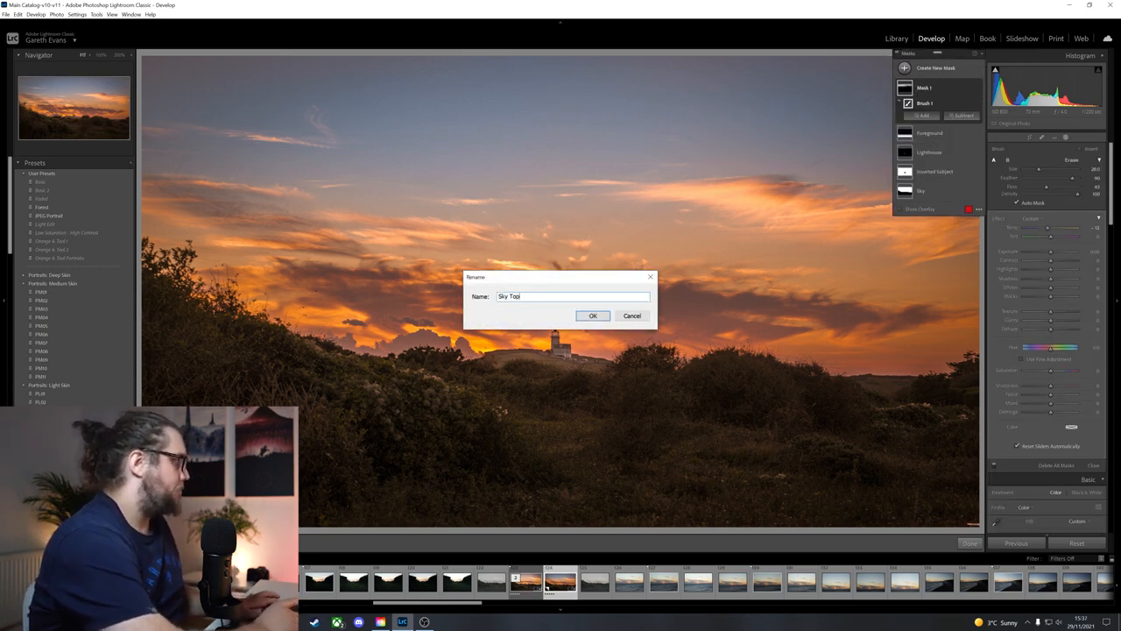
key("Return")
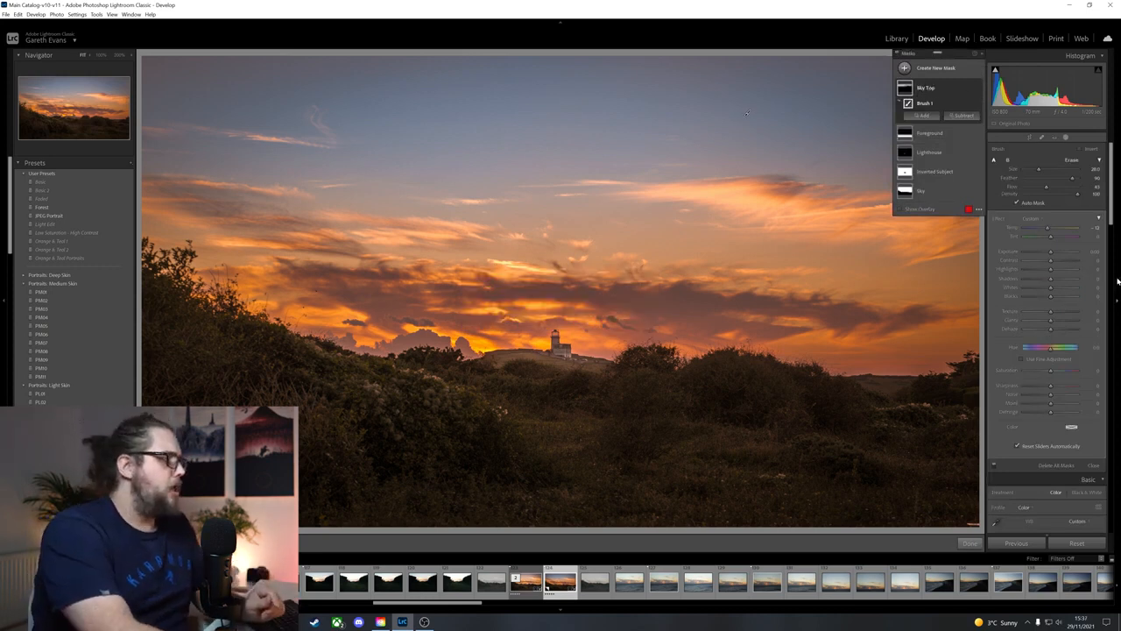
left_click_drag(1049, 253, 1046, 253)
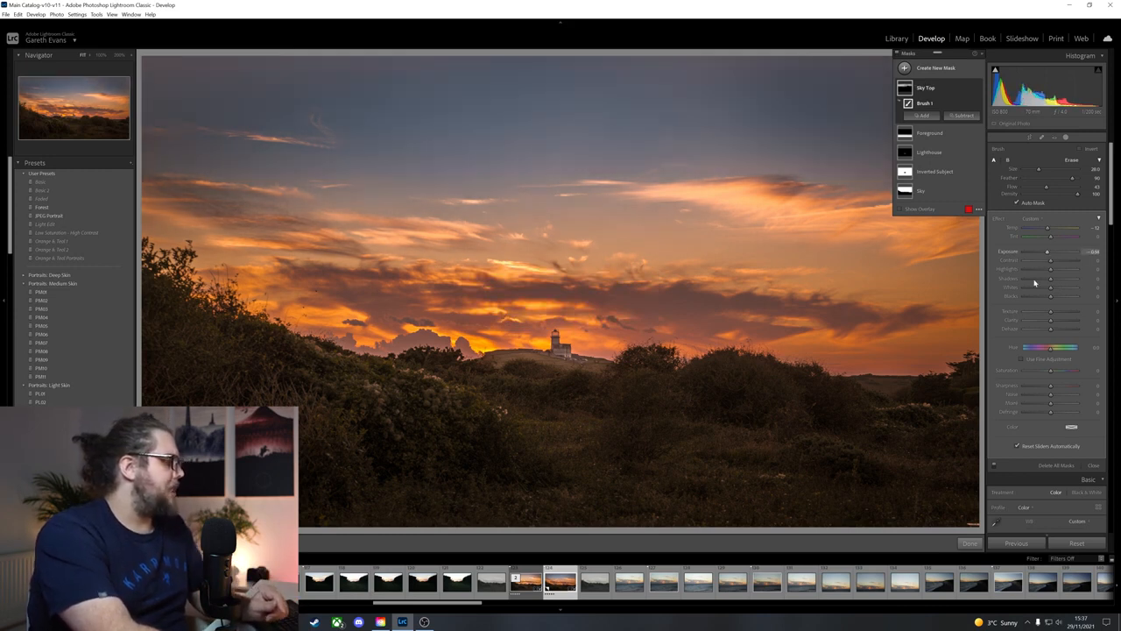
left_click(969, 542)
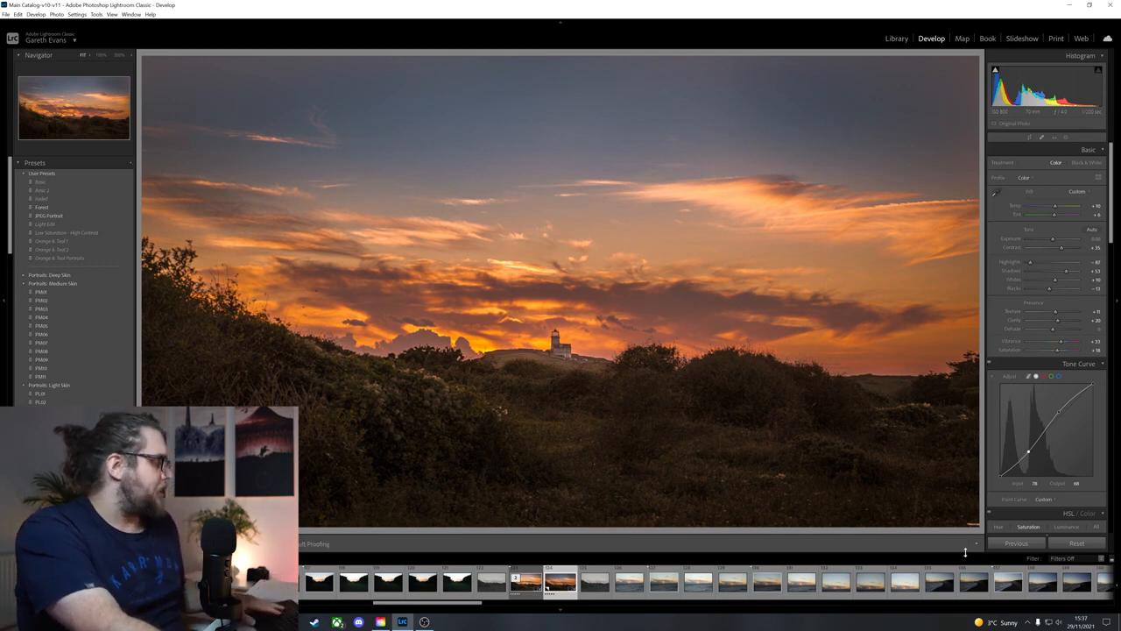
- Check the darkened, cooler upper sky against the unedited photo in both before/after views
key("backslash")
key("backslash")
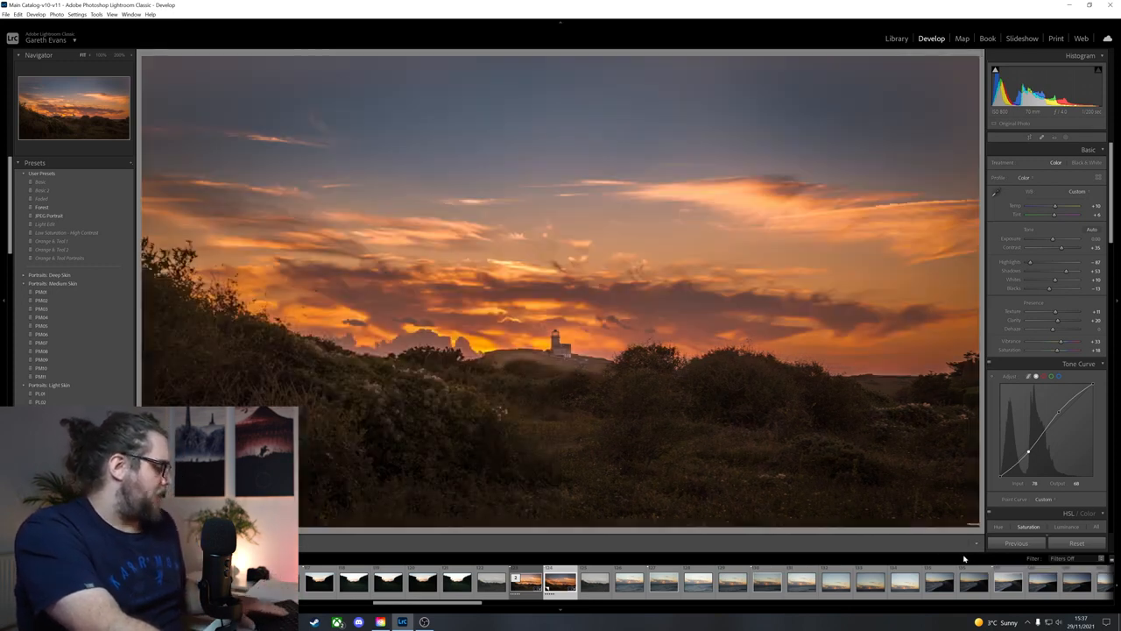
key("y")
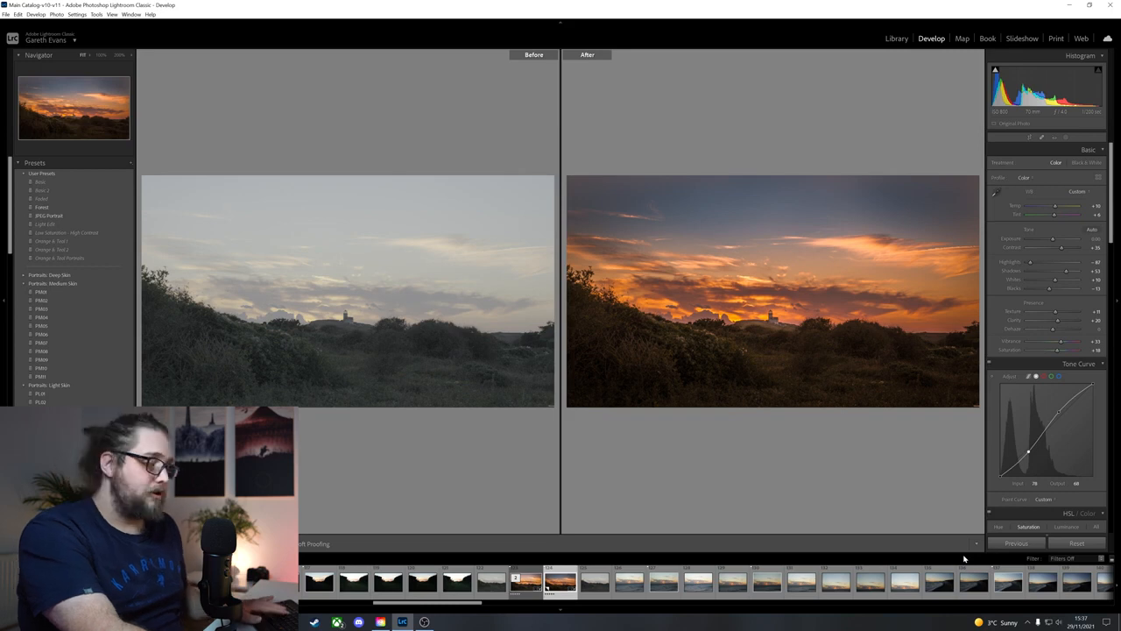
key("y")
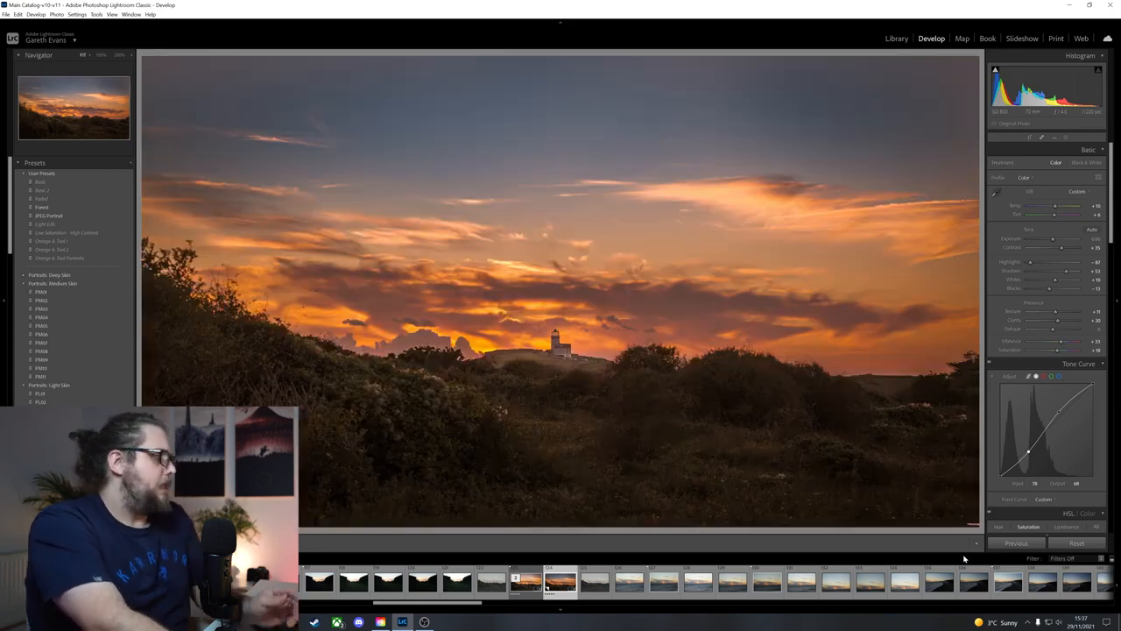